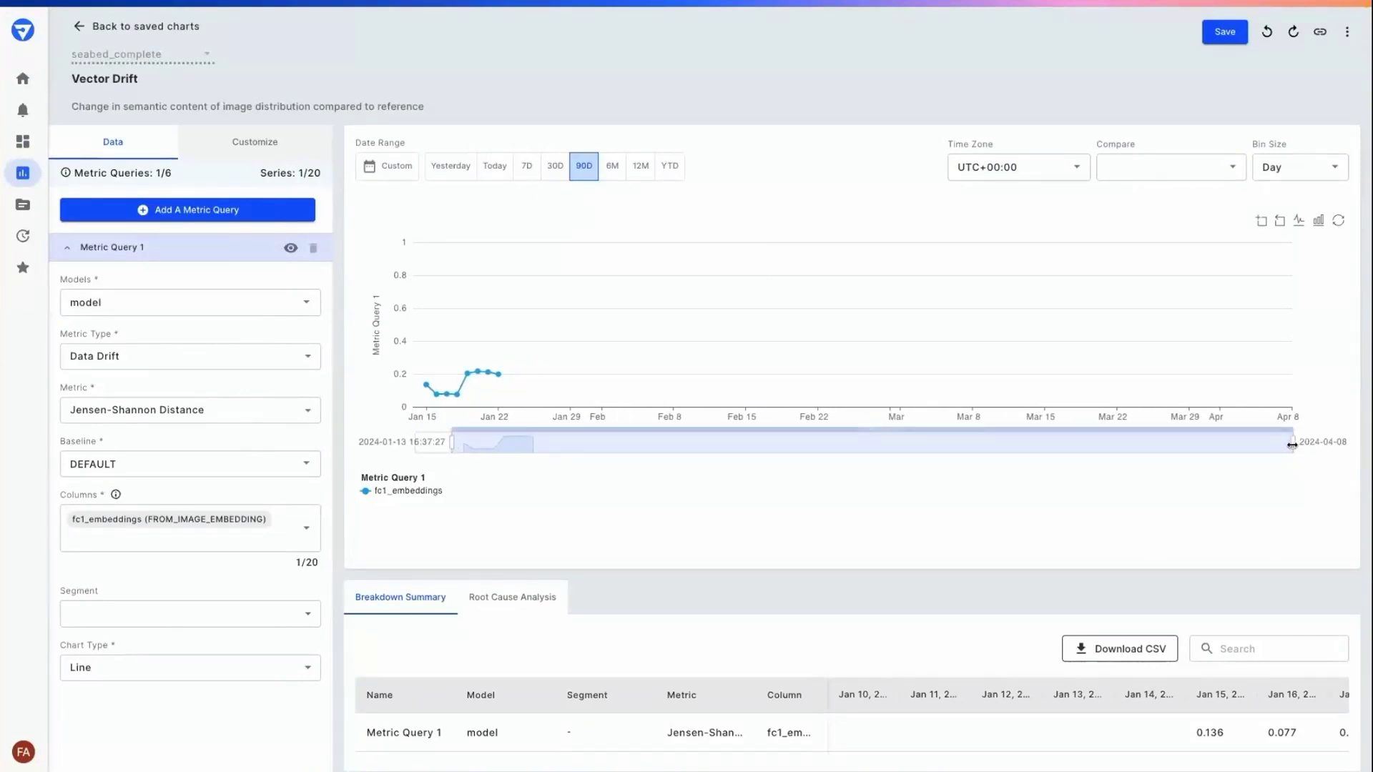
Narrow the Vector Drift chart to about January 14–23 and open the embeddings visualization for the January 19 data point
left_click_drag(1291, 445, 549, 462)
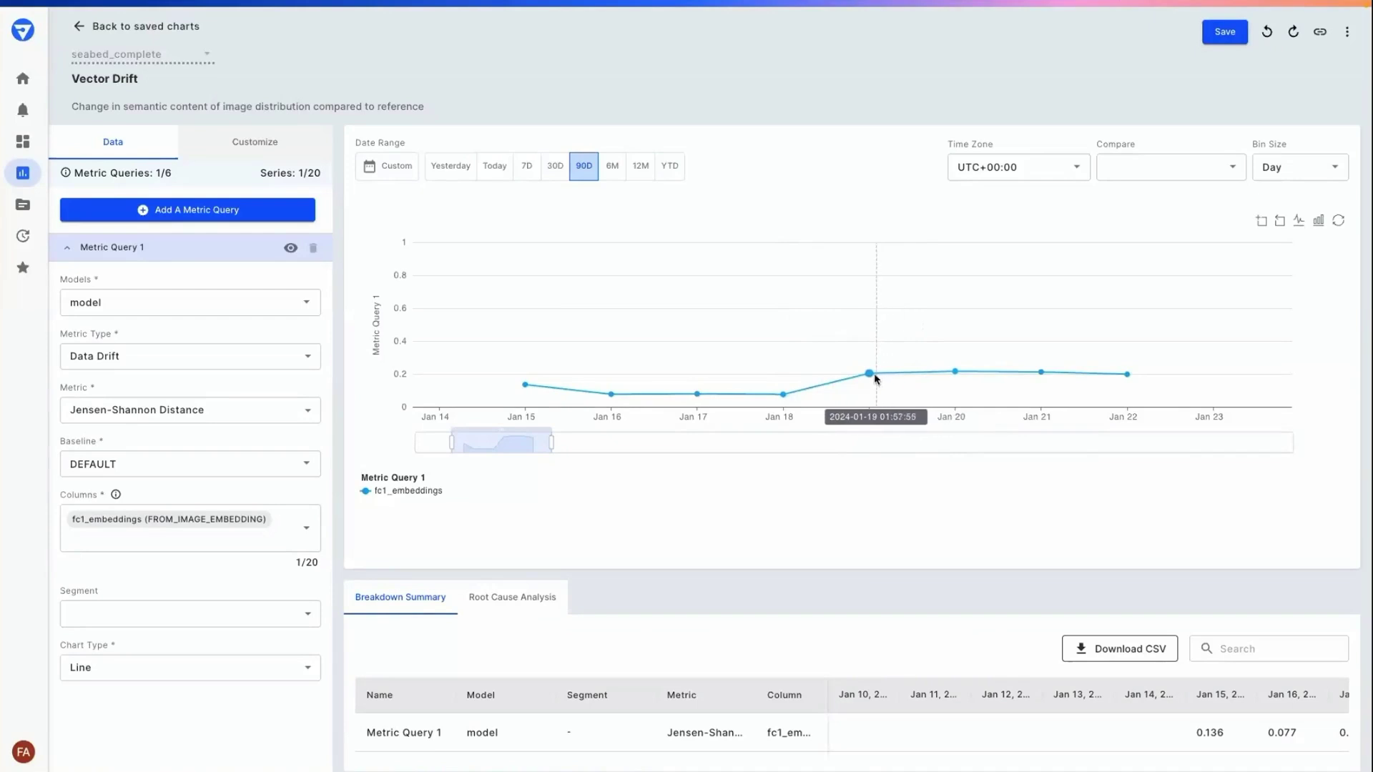
mouse_move(871, 377)
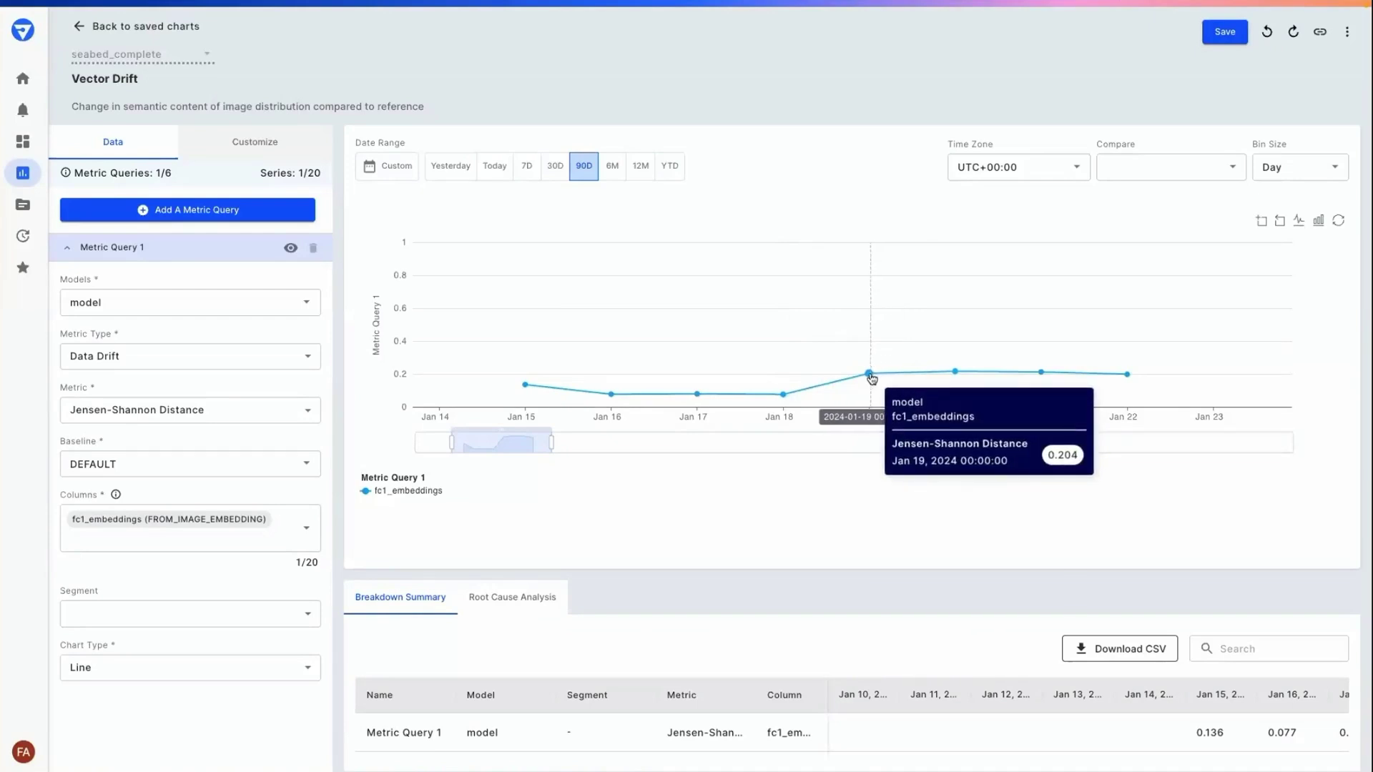
left_click(871, 378)
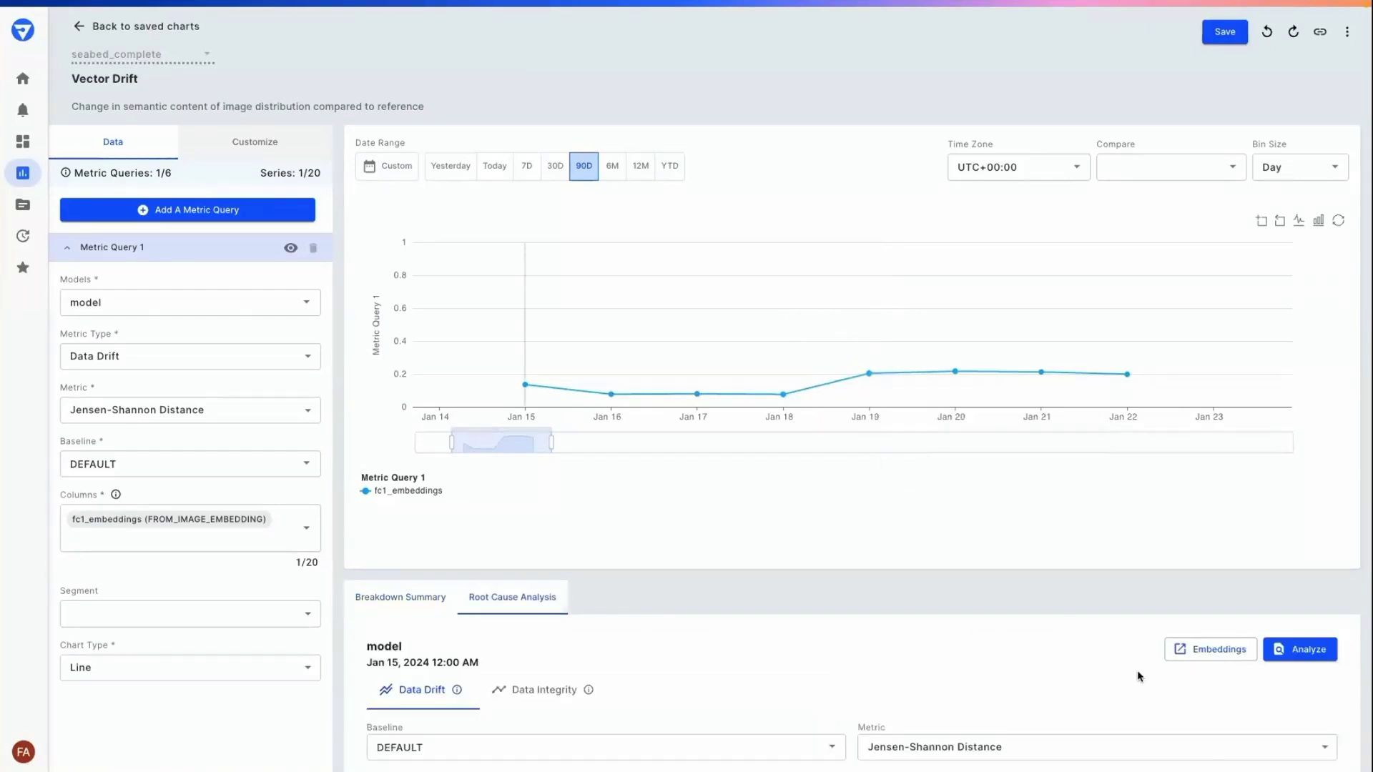
left_click(1221, 651)
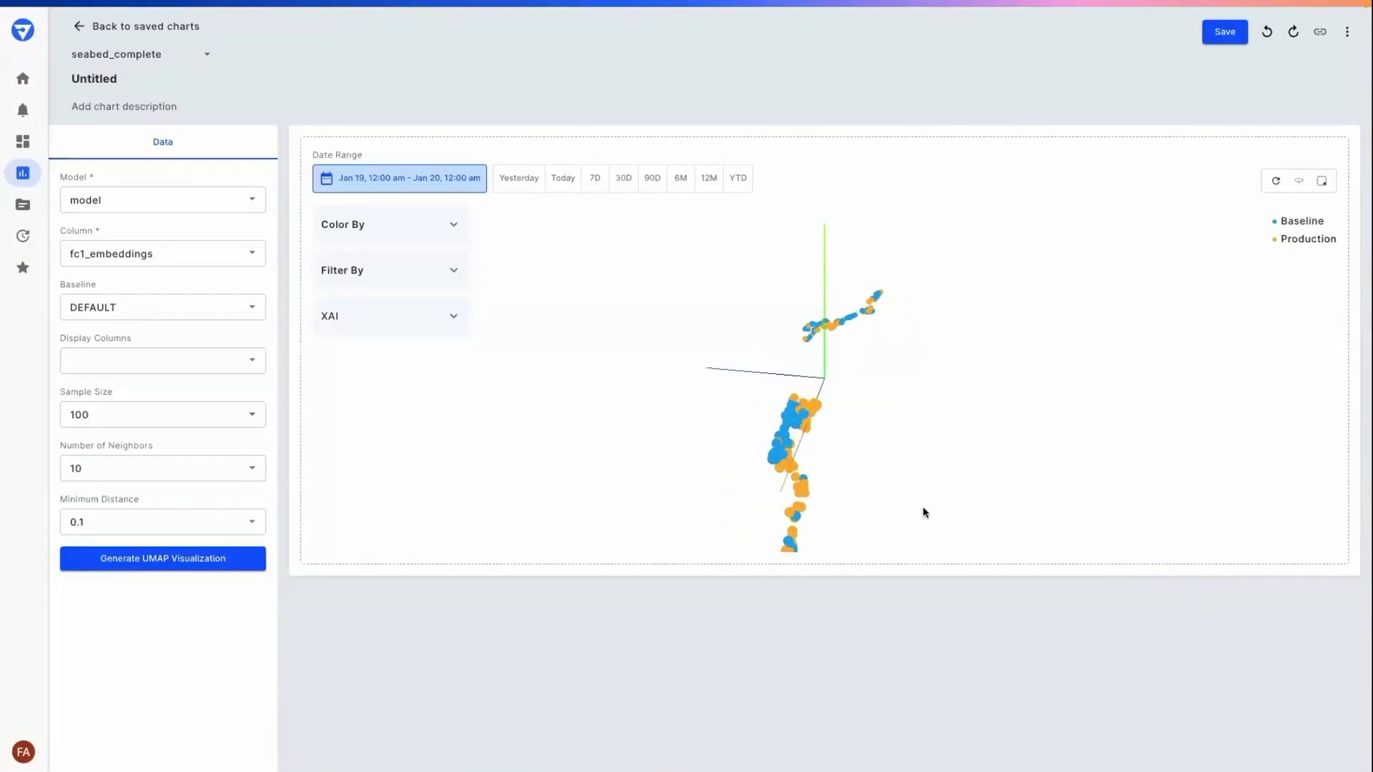
Preview individual points in the UMAP plot and box-select the middle part of the cluster on the far side from the red axis
mouse_move(812, 431)
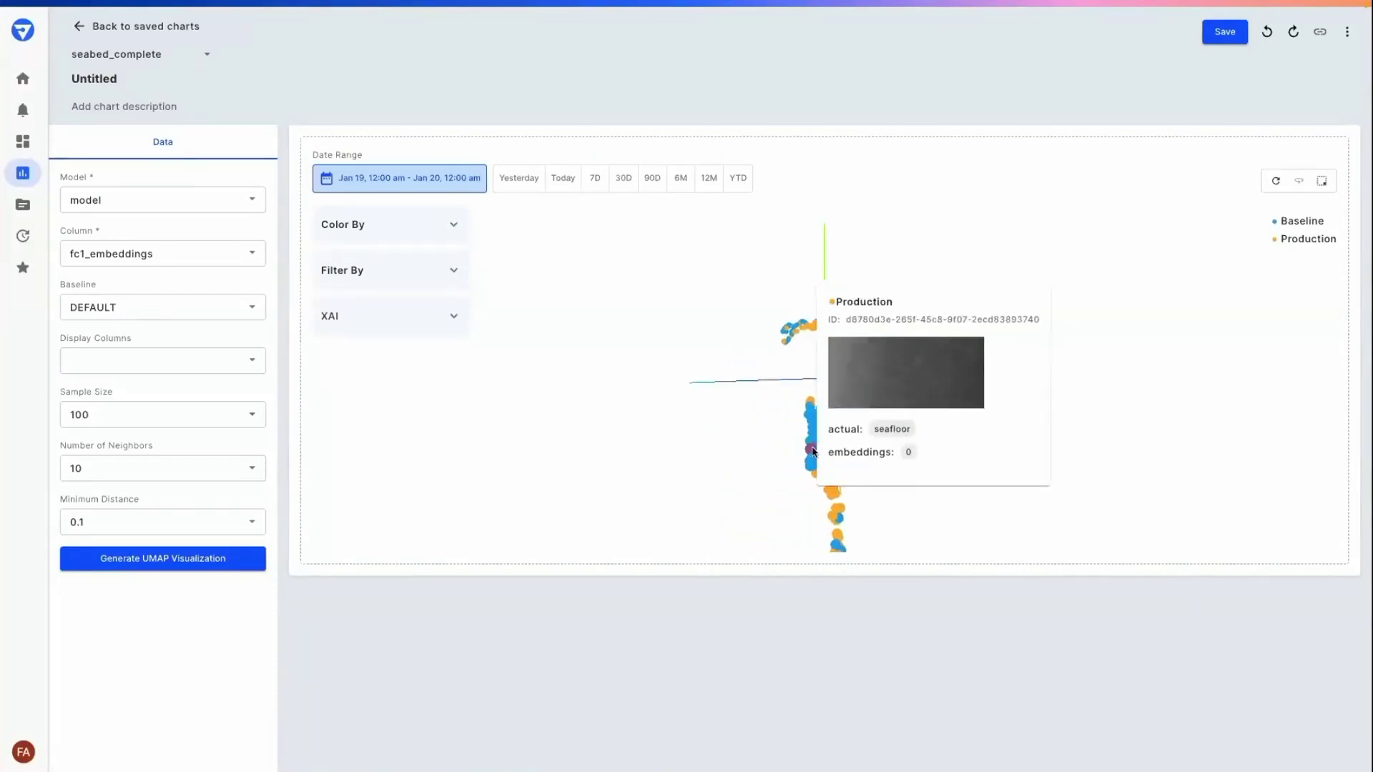
left_click_drag(849, 484, 849, 456)
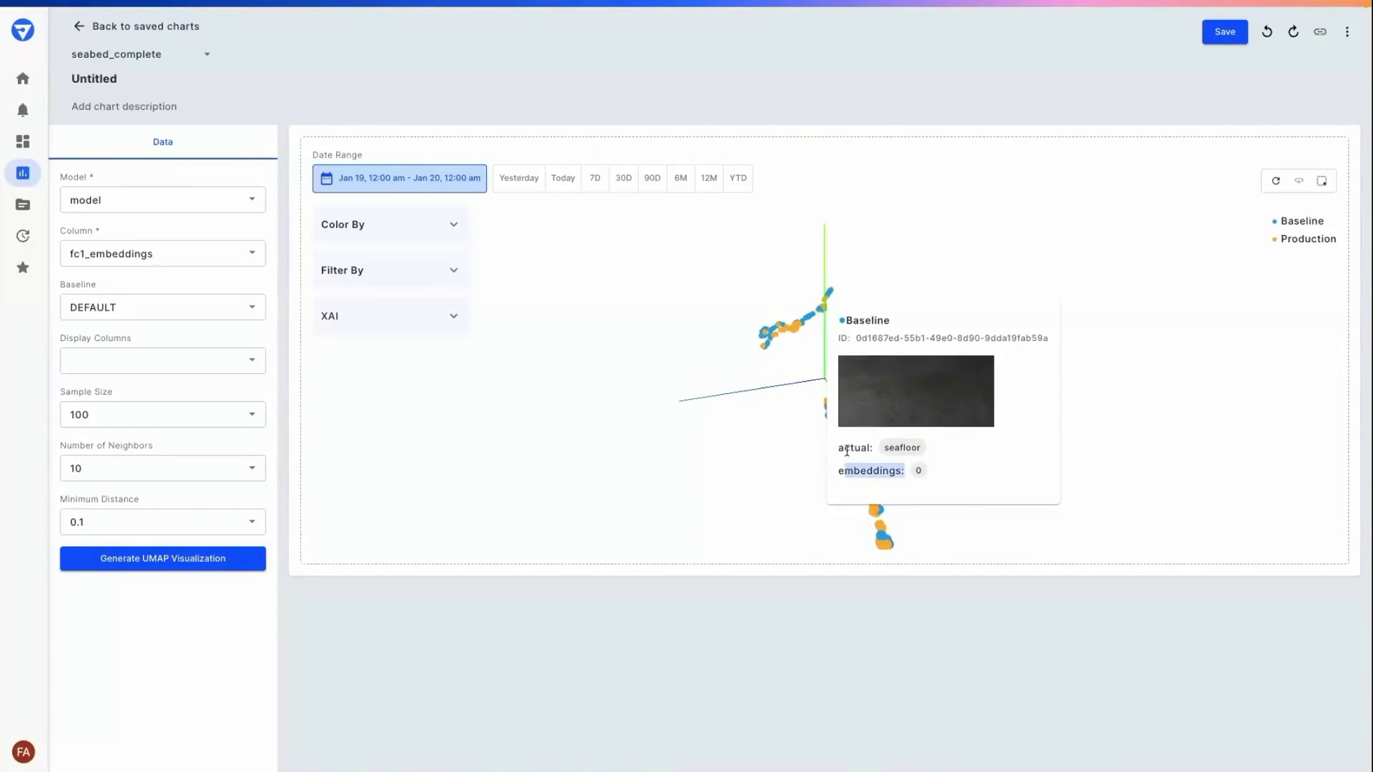
mouse_move(893, 488)
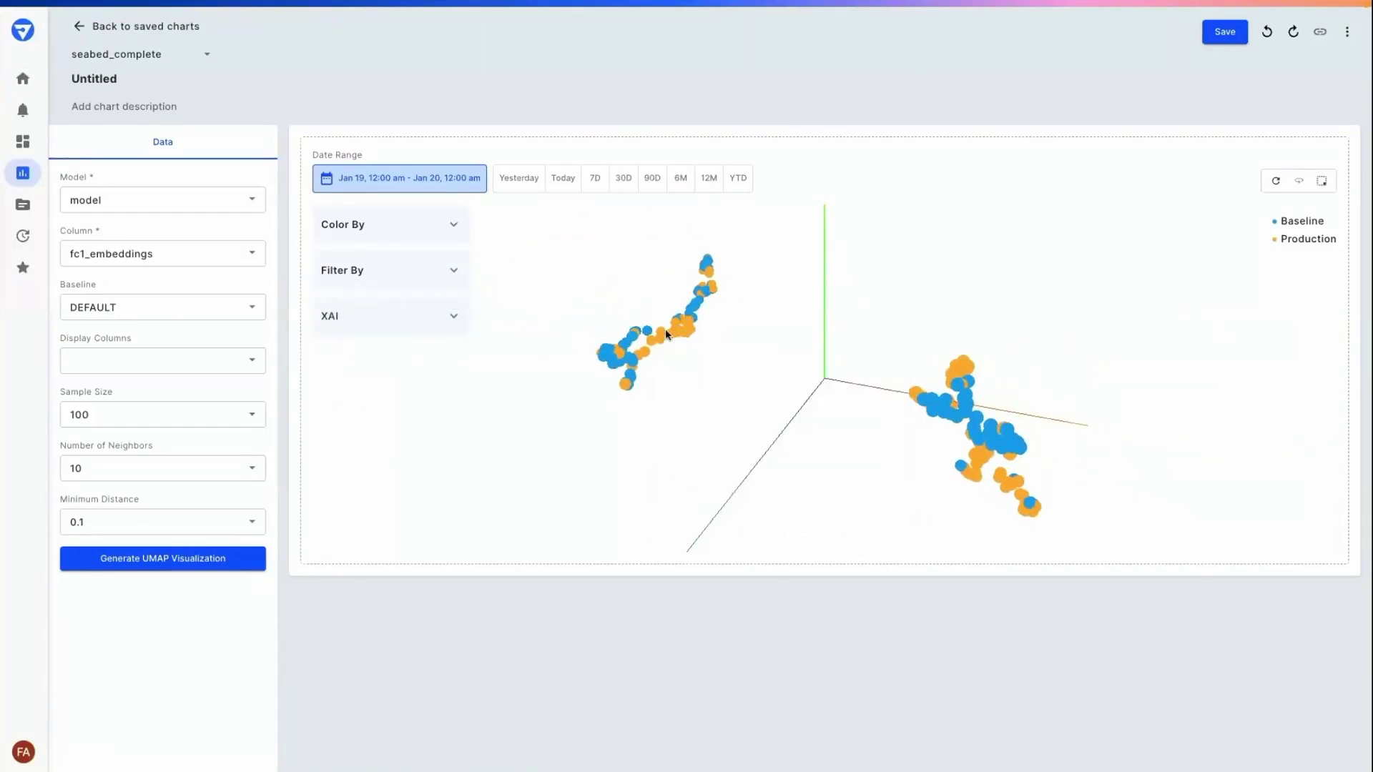
mouse_move(681, 337)
left_click_drag(624, 298, 708, 379)
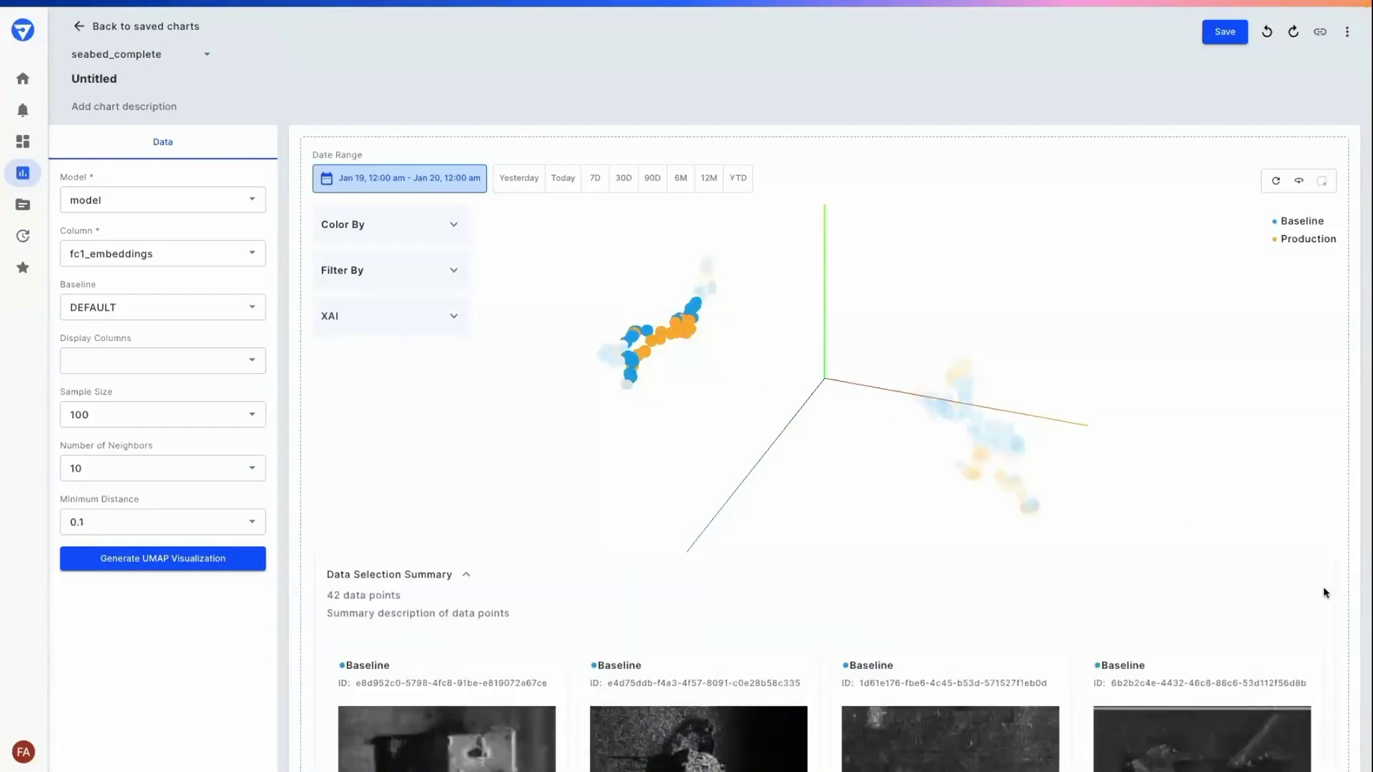
Turn on the XAI overlay for the three Production images beside the boat image in the data selection summary
scroll(1323, 592, "down", 5)
scroll(1324, 592, "down", 5)
scroll(1325, 592, "down", 5)
scroll(1325, 592, "down", 5)
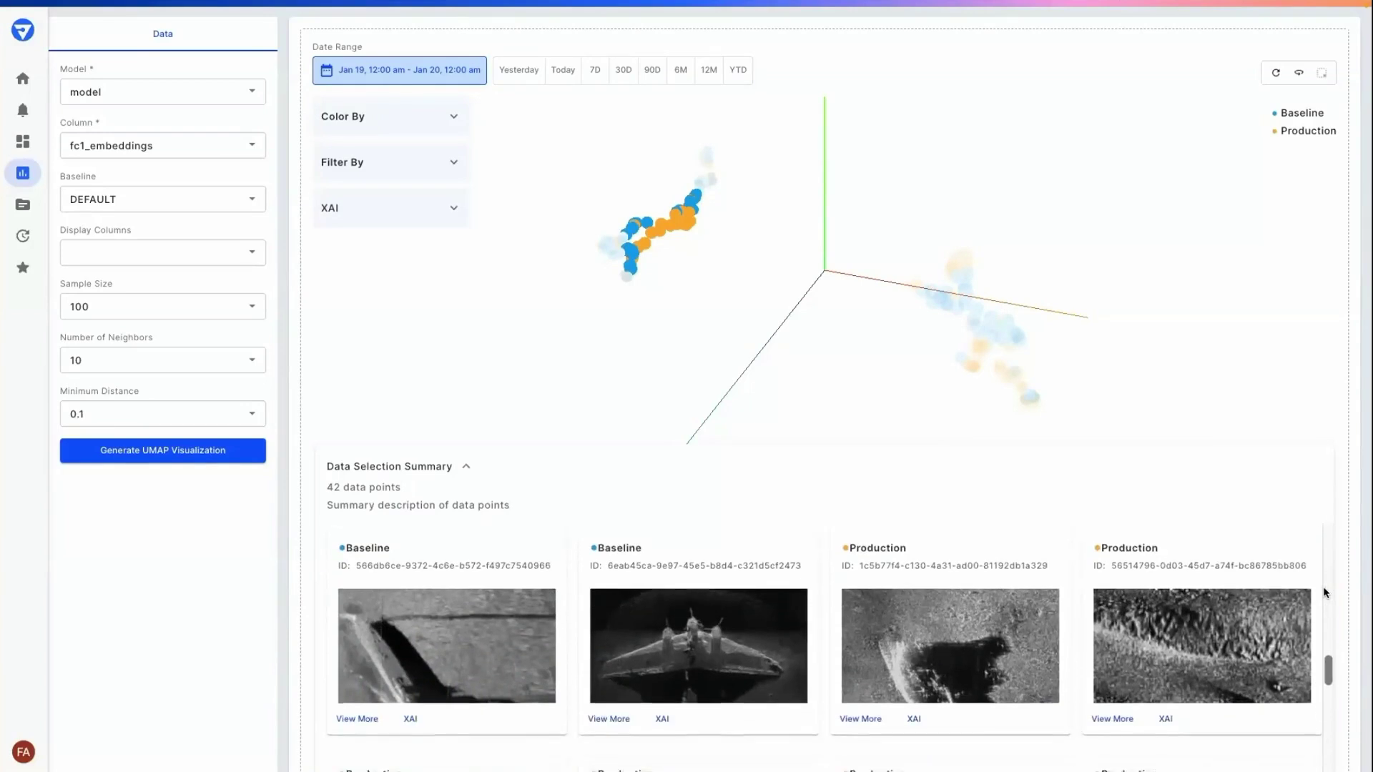
scroll(1325, 592, "down", 5)
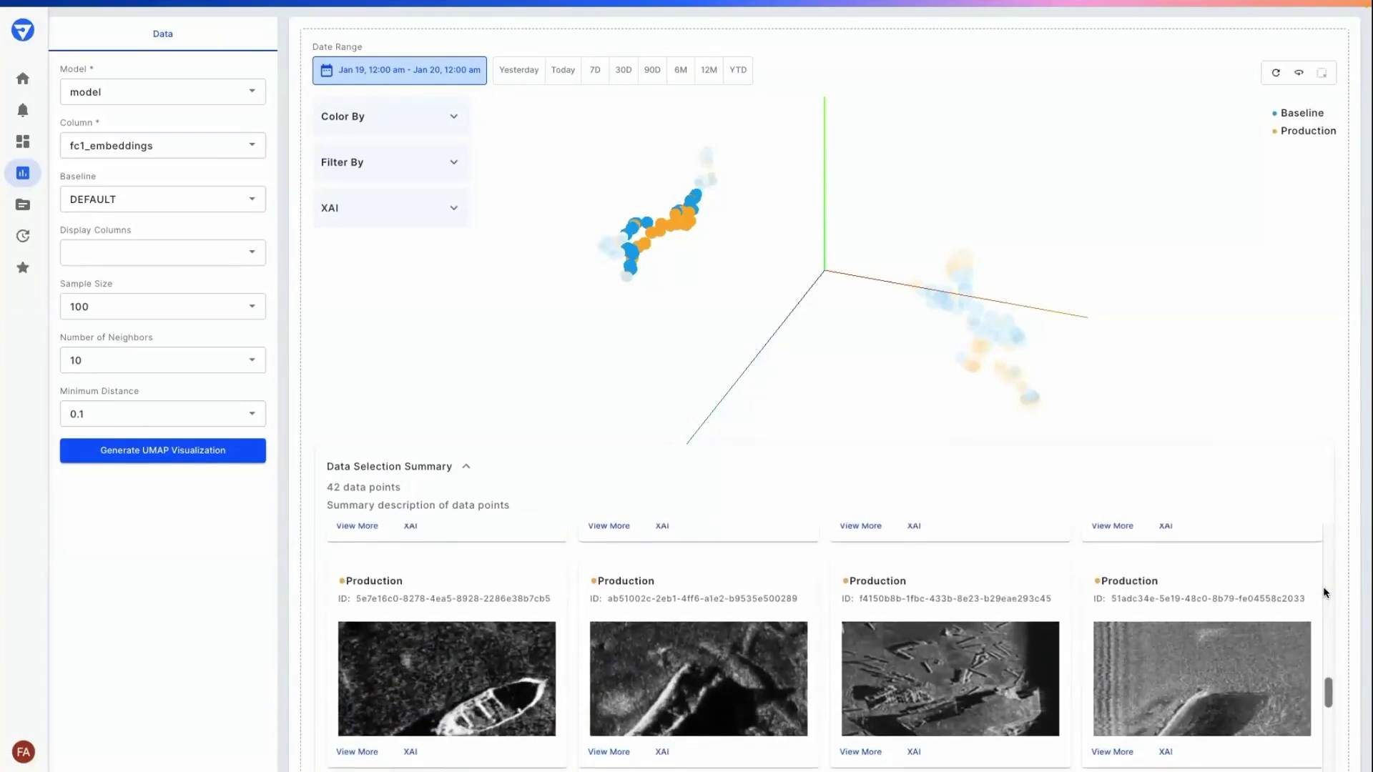
scroll(1325, 592, "down", 1)
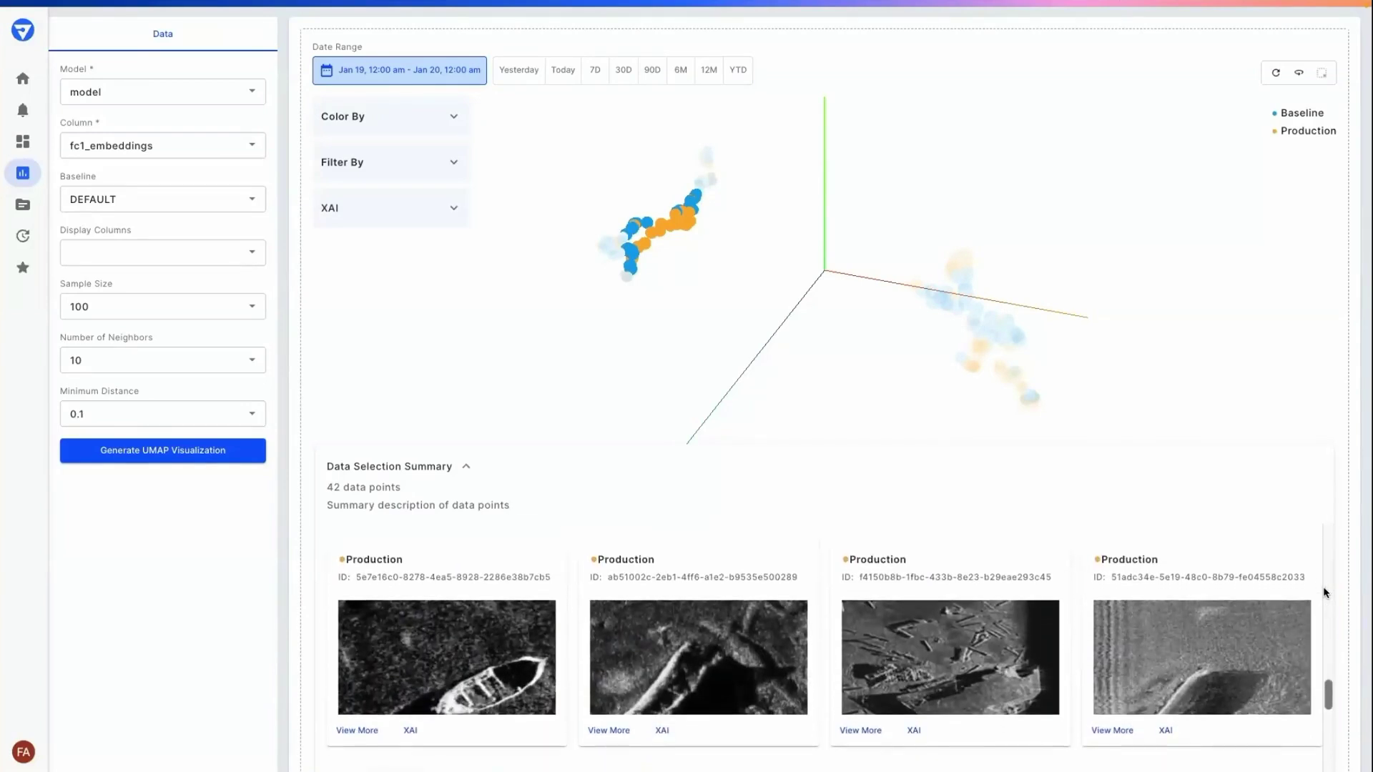
left_click(662, 731)
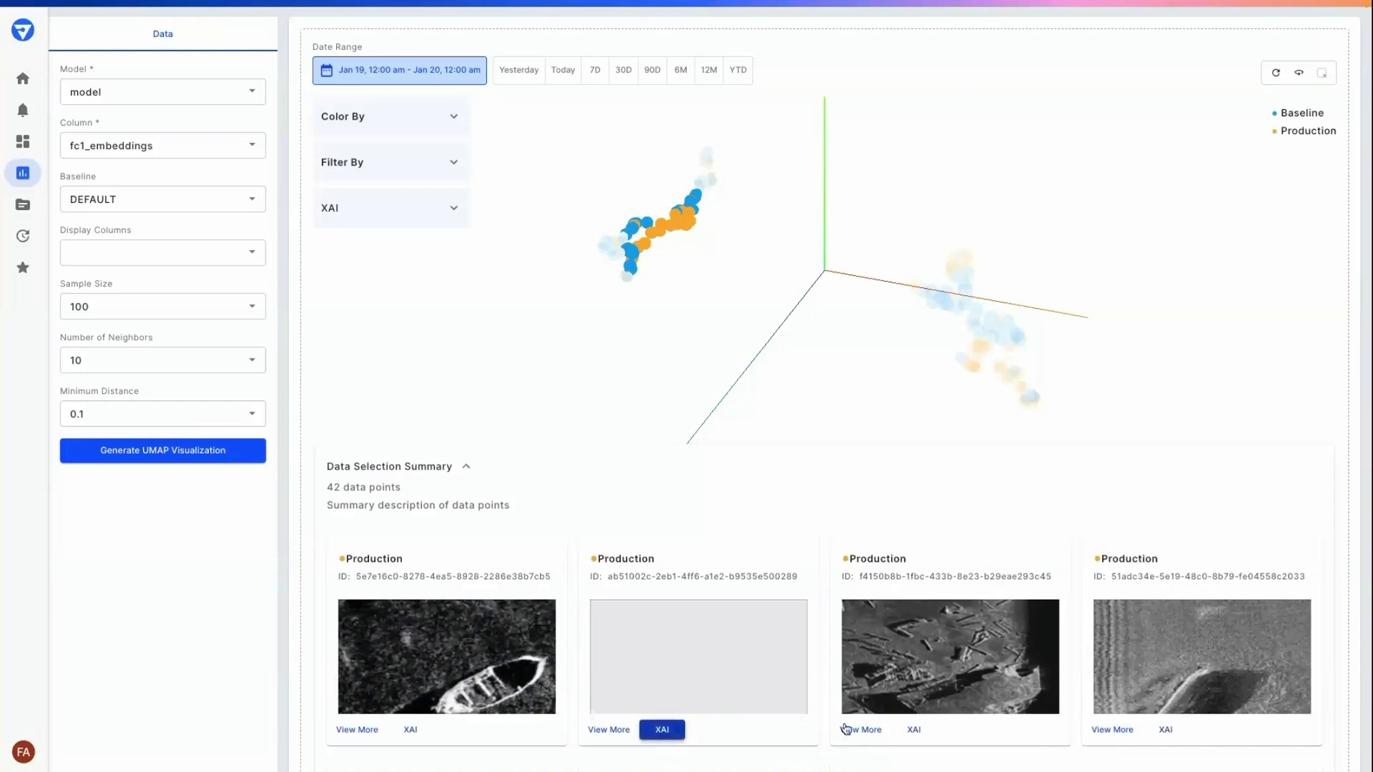
left_click(913, 730)
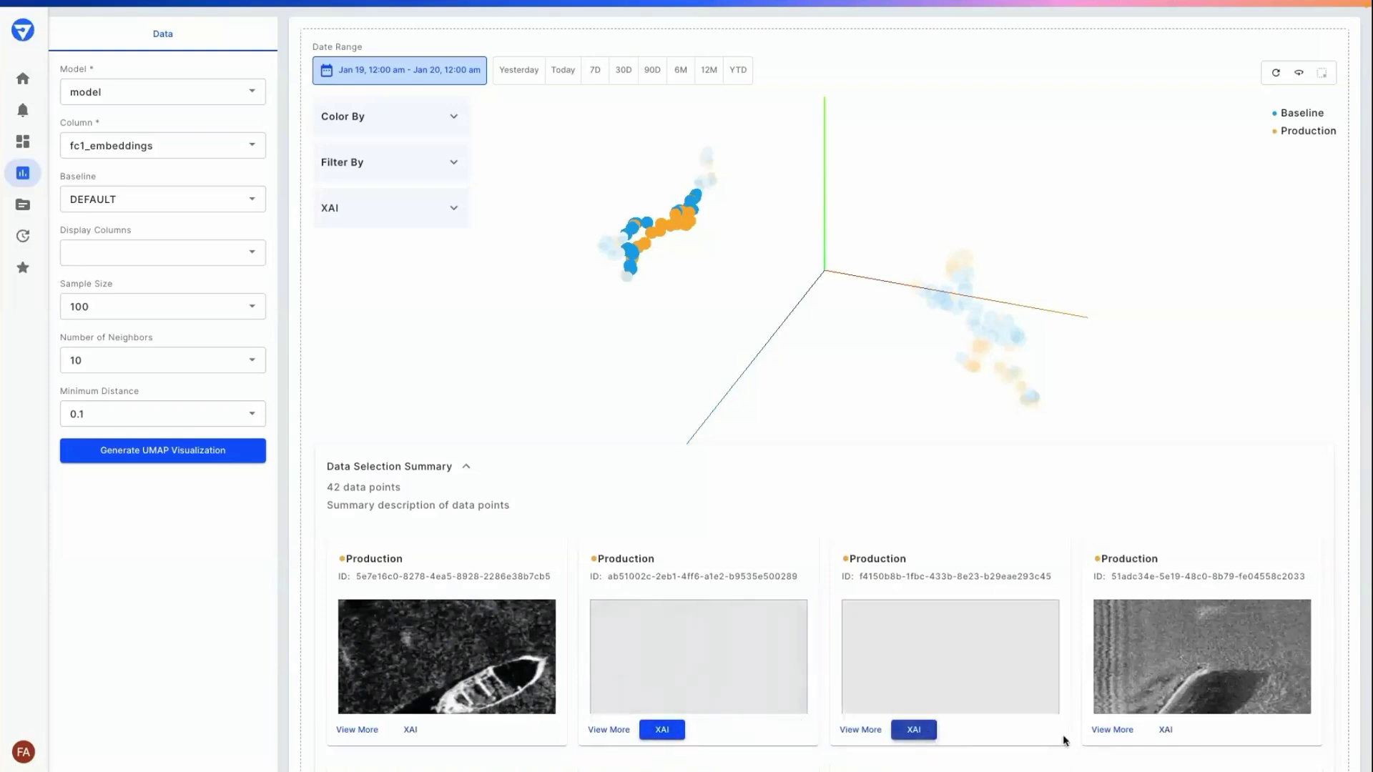
left_click(1166, 730)
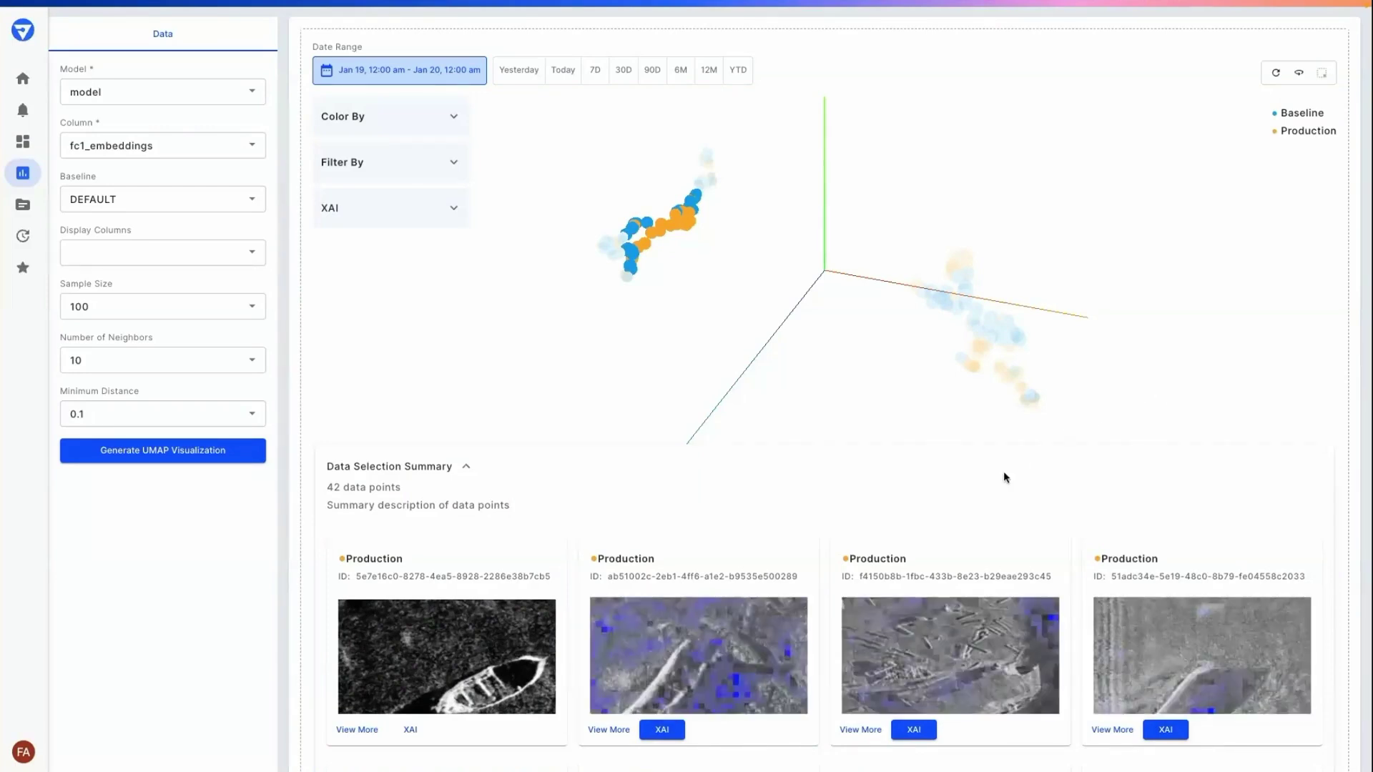
Set the XAI overlay style to Threshold with a value of 0.25
left_click(453, 210)
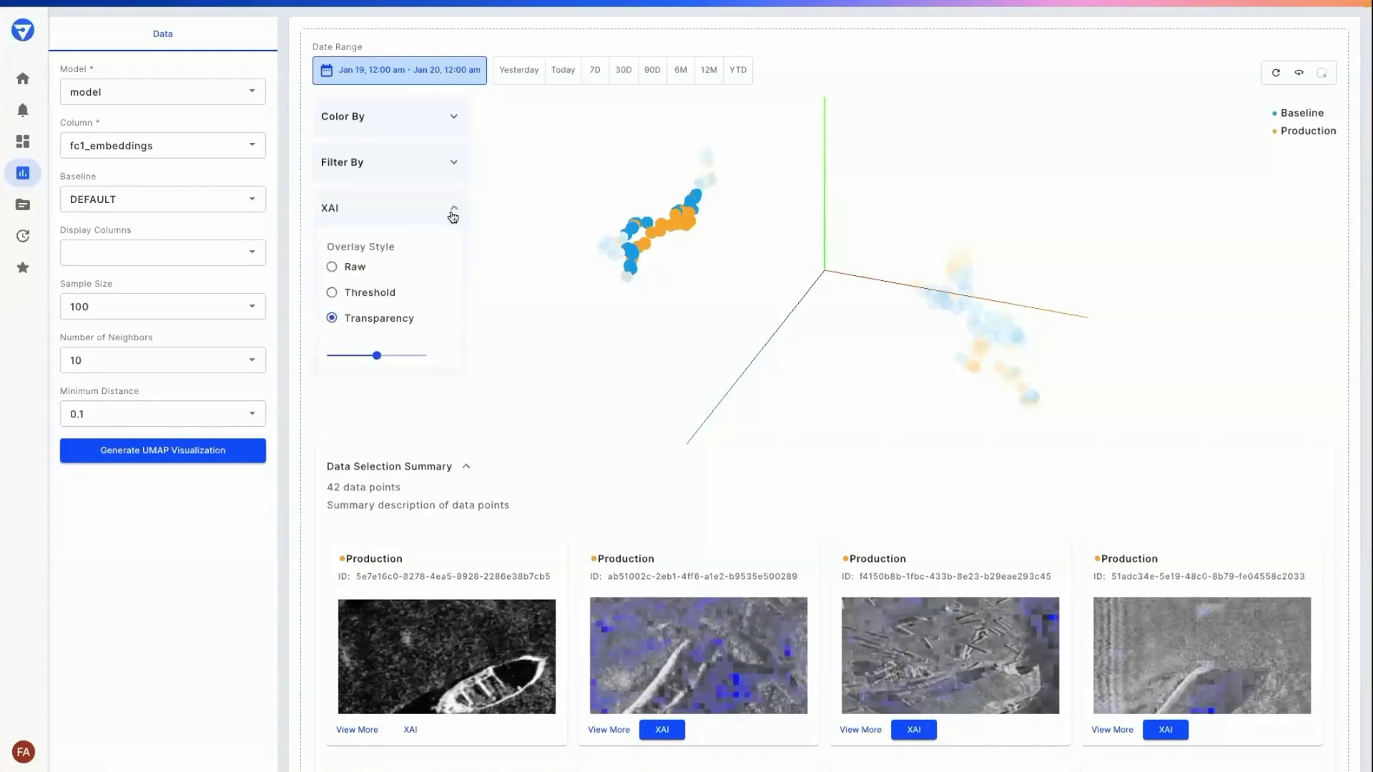
left_click(366, 289)
mouse_move(376, 358)
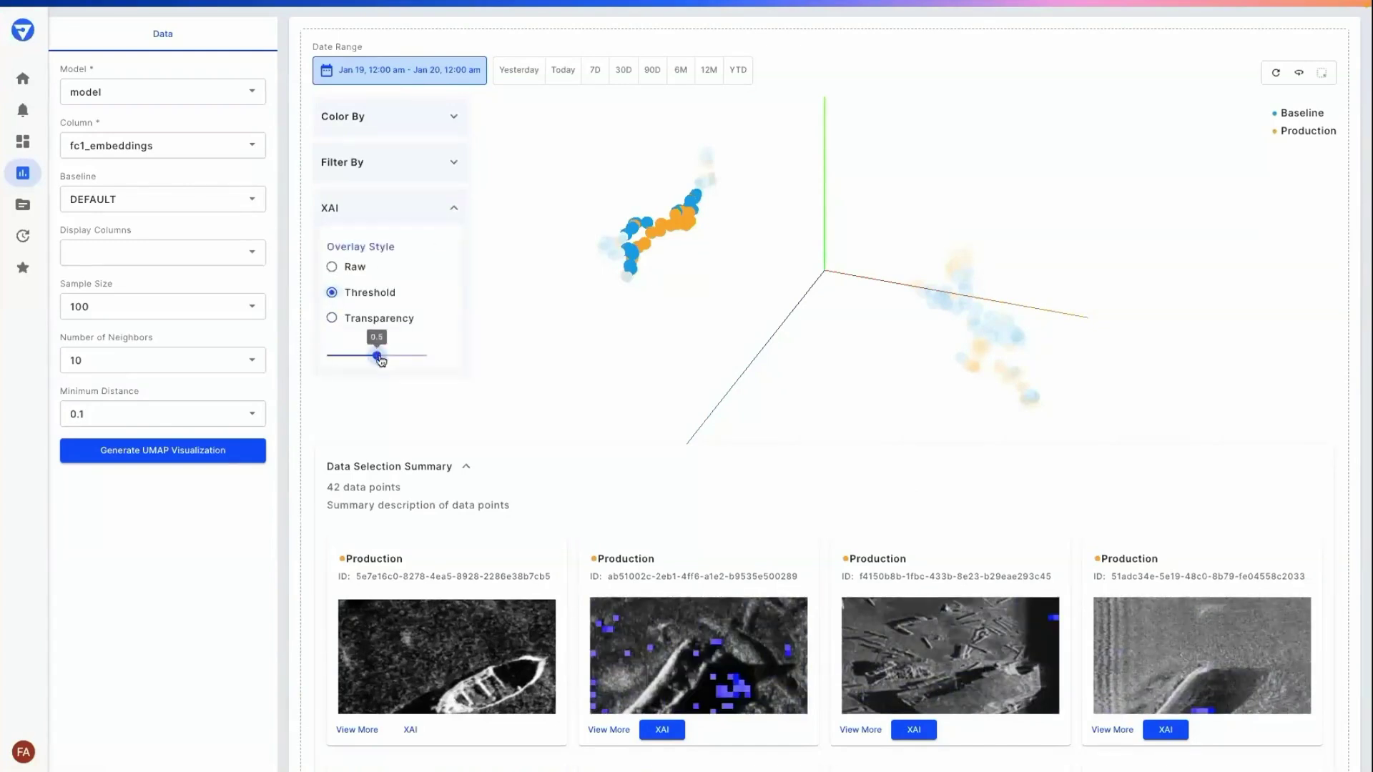
left_click_drag(377, 360, 352, 362)
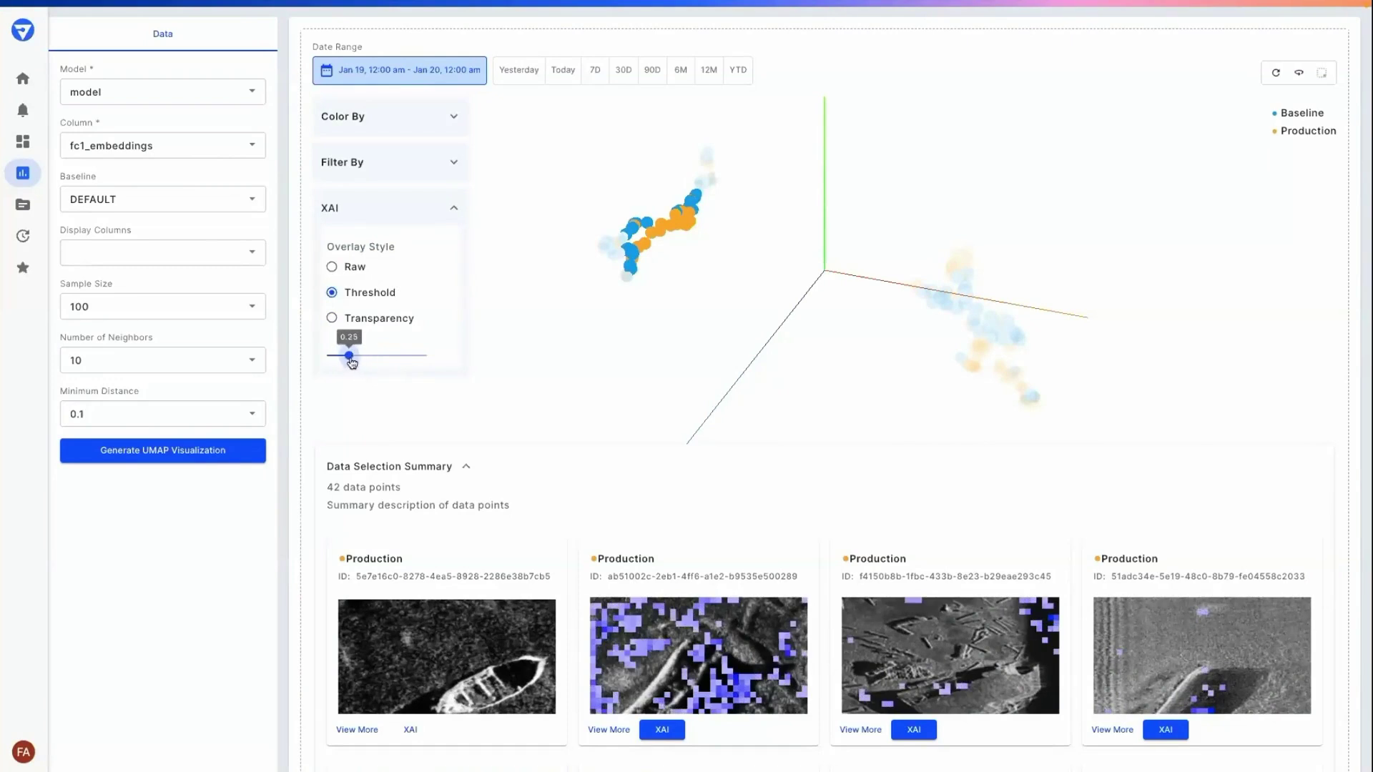
Open the details of the Production image beside the boat, lower the global overlay threshold to 0.15, and close the details
left_click(609, 729)
left_click(842, 635)
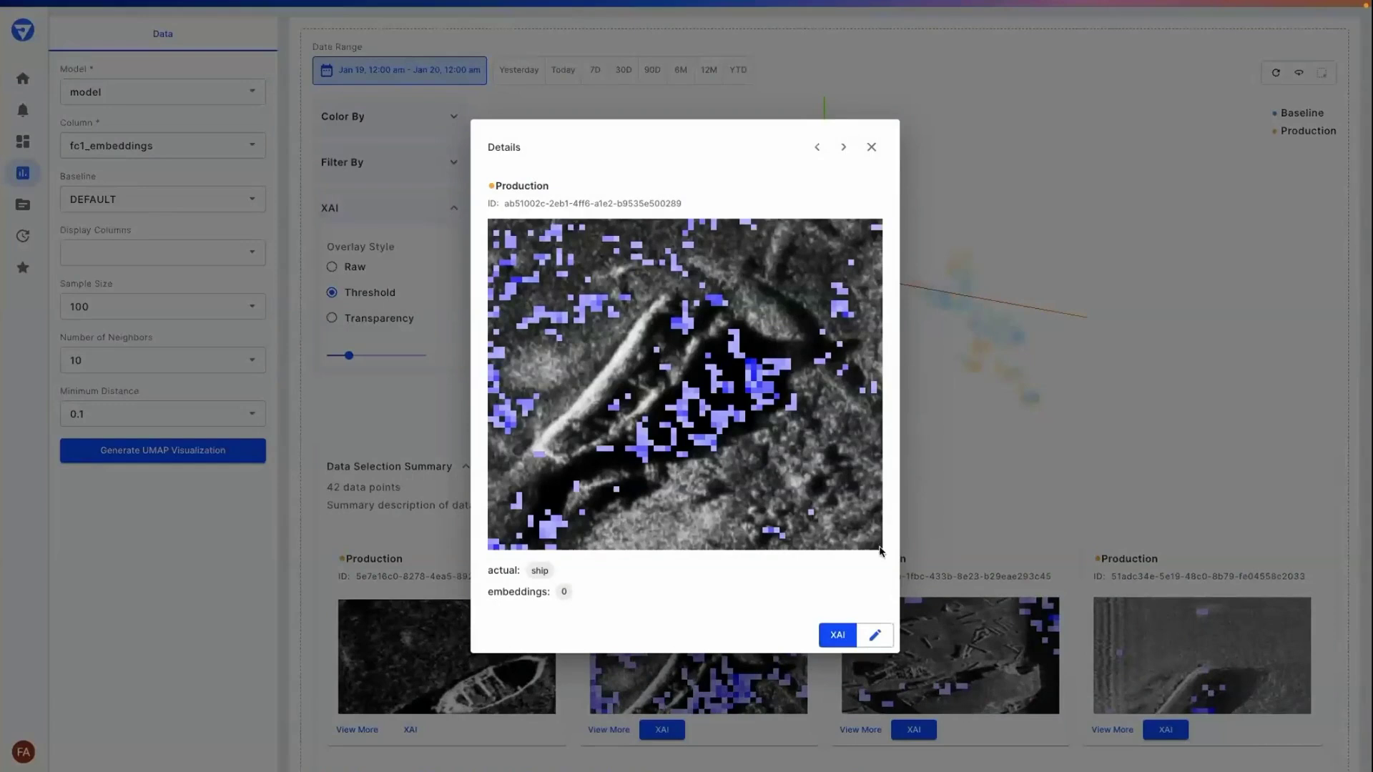
left_click(874, 635)
left_click_drag(889, 602, 874, 598)
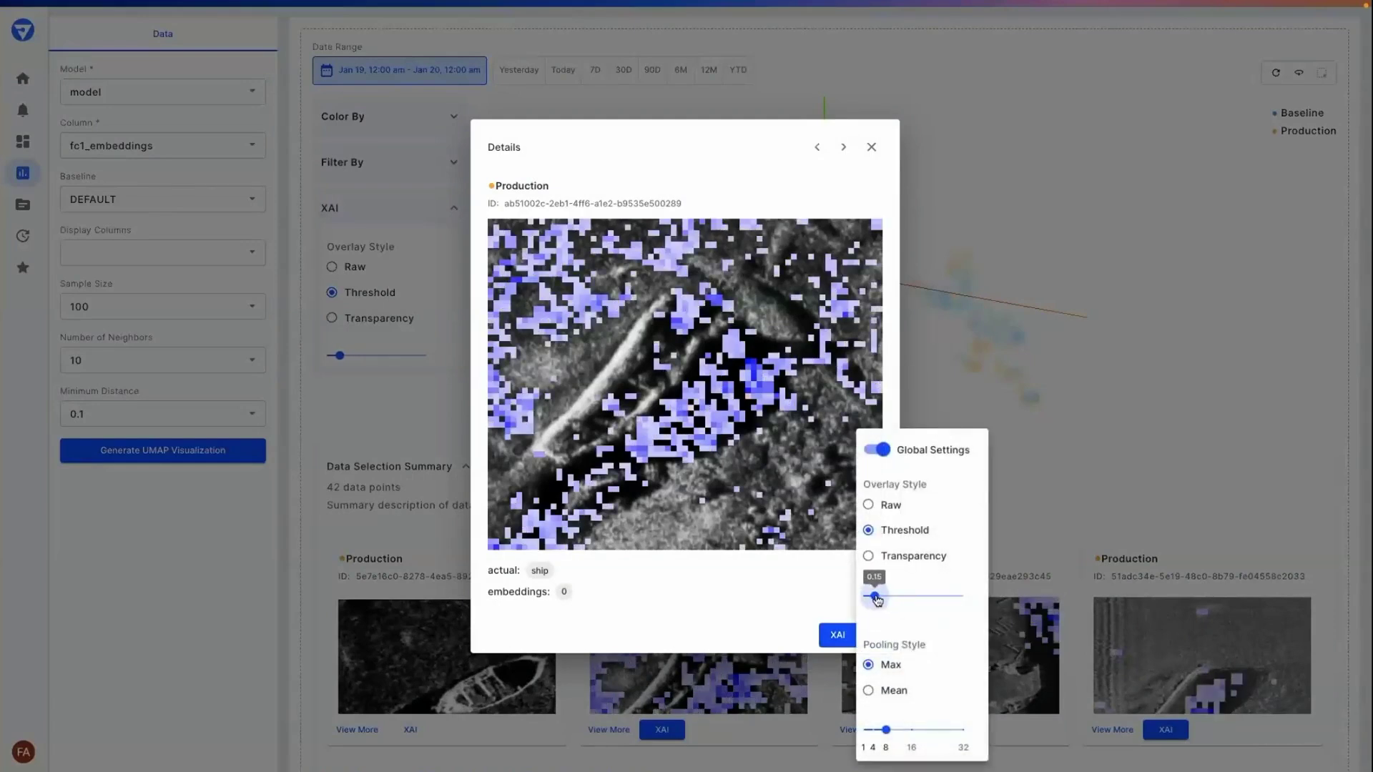
left_click(871, 147)
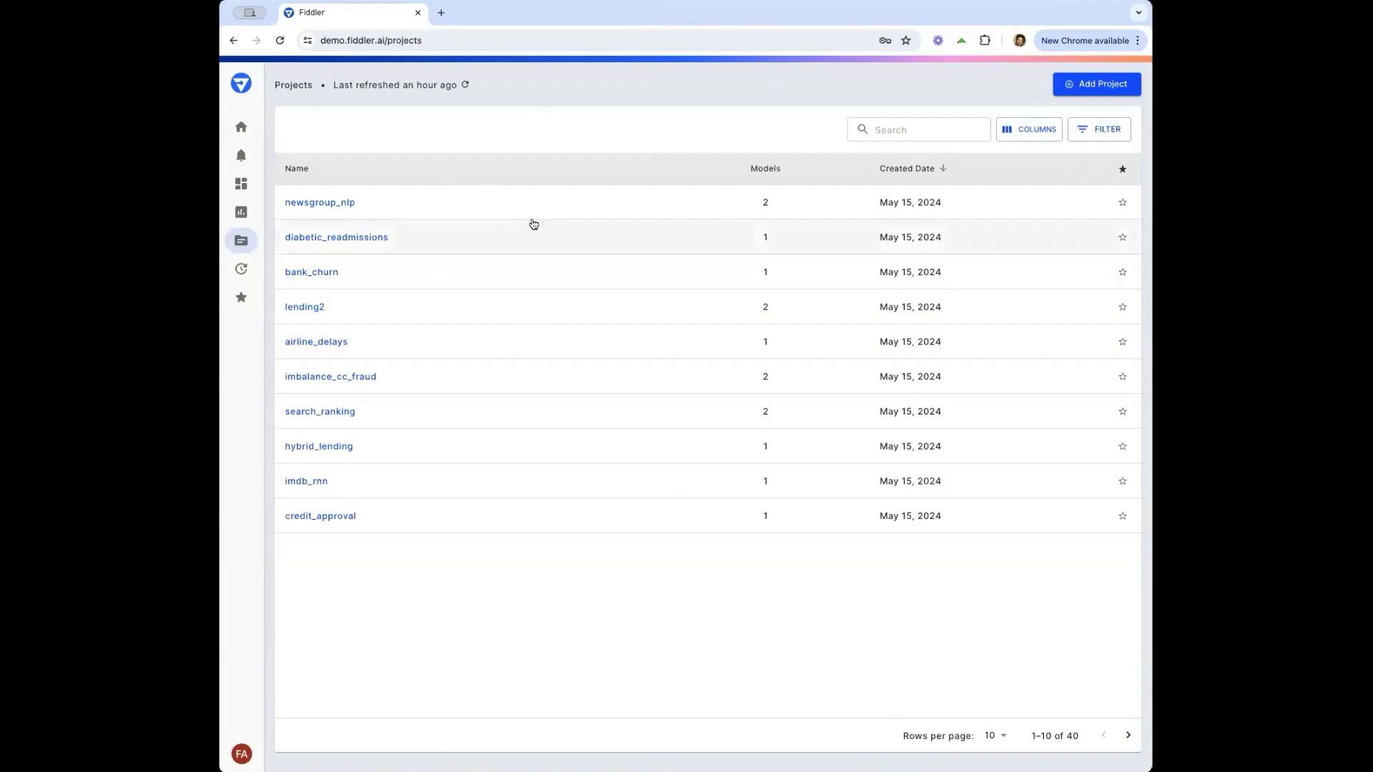
Search the projects for "obj" and open the yolov5 model in the object_detection_xai project
left_click(911, 127)
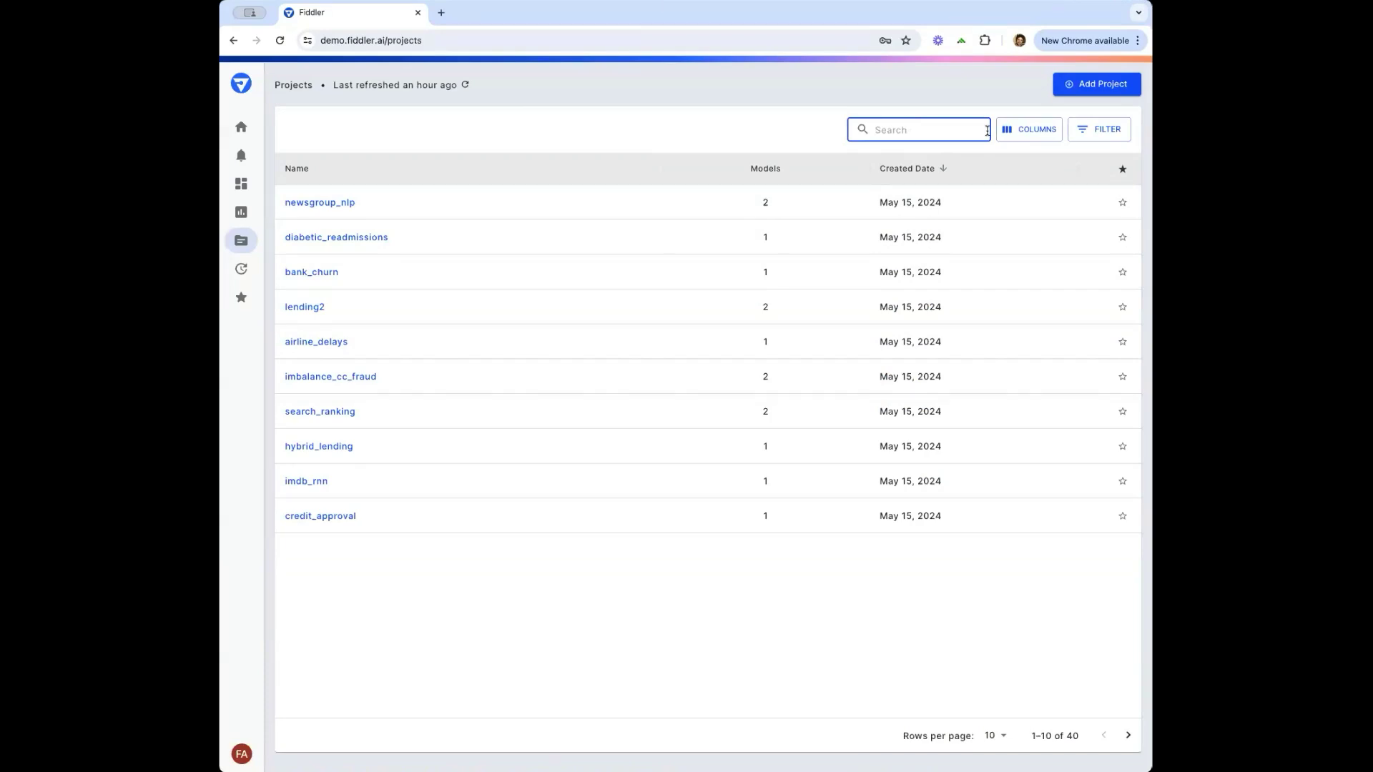
type("obj")
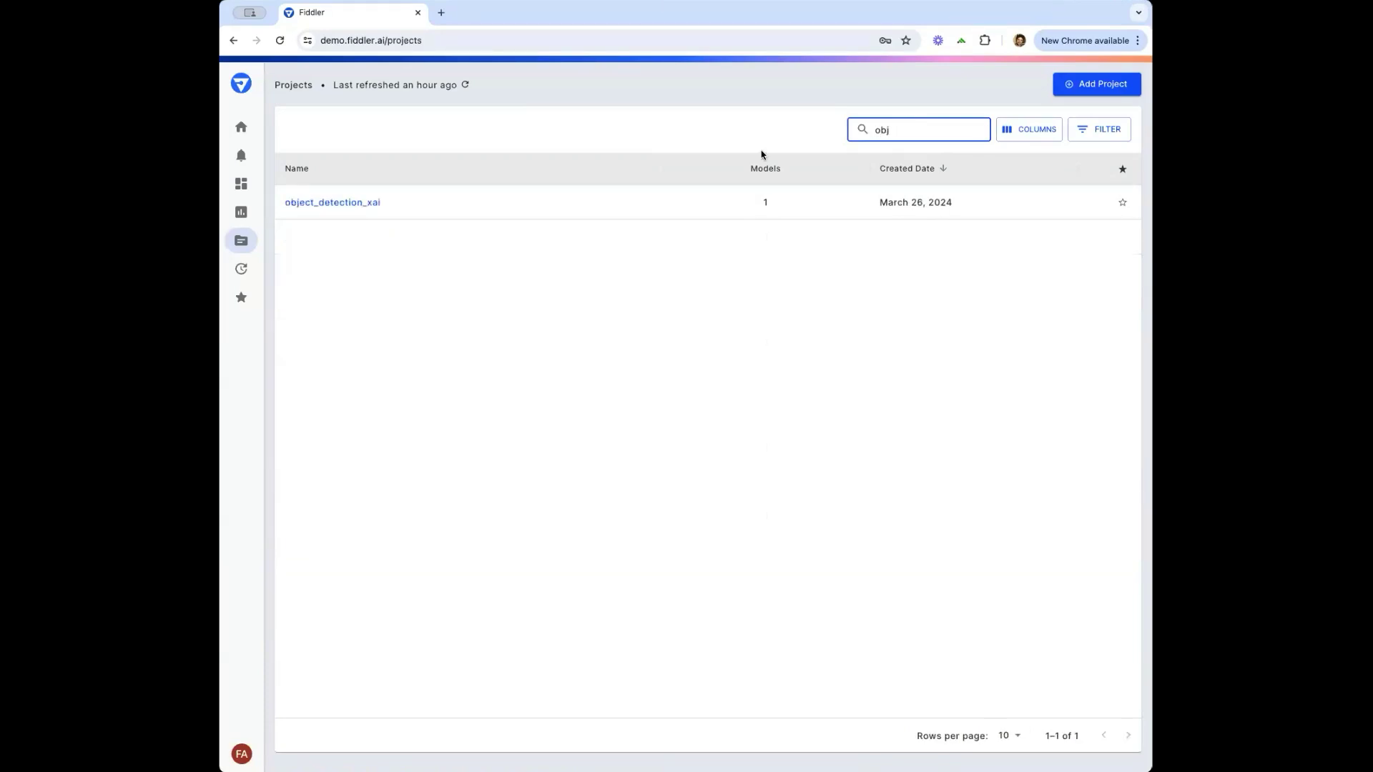
left_click(340, 205)
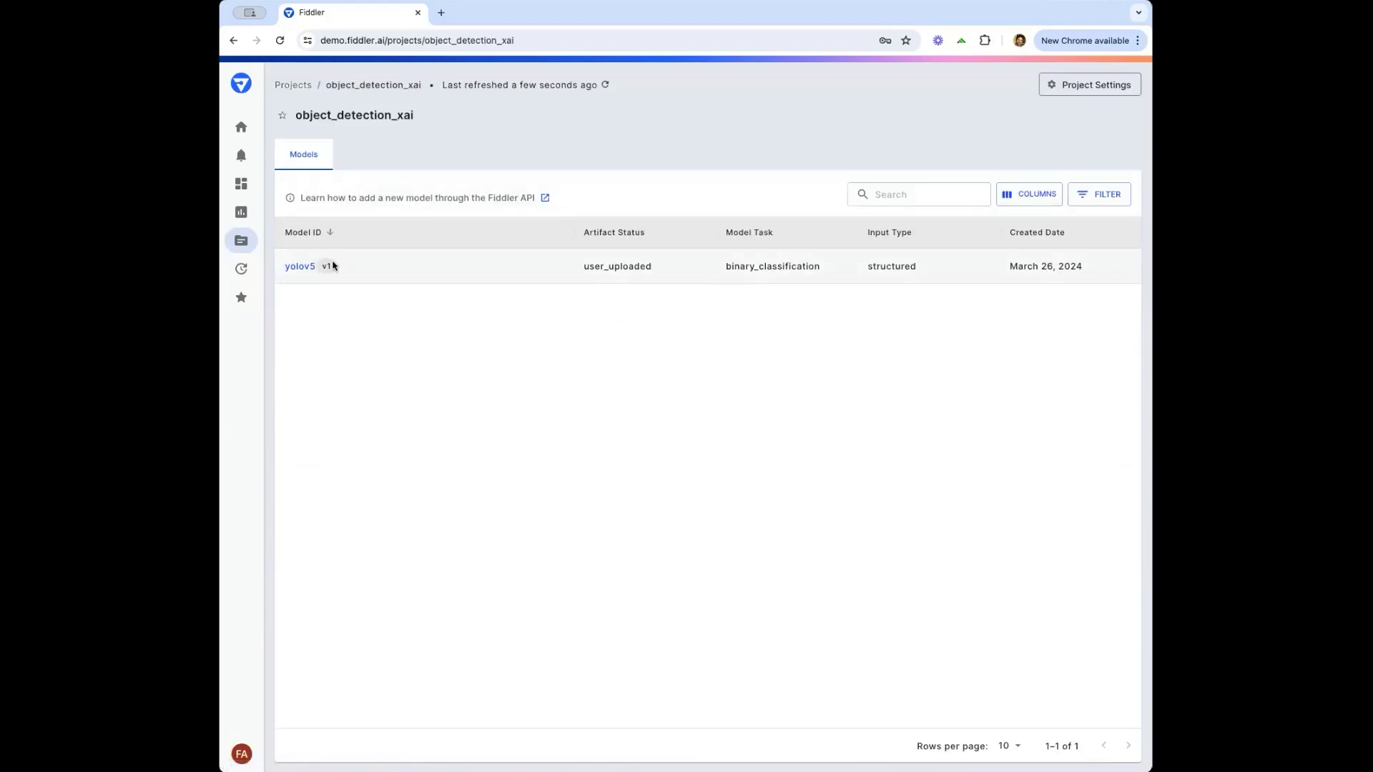
left_click(299, 267)
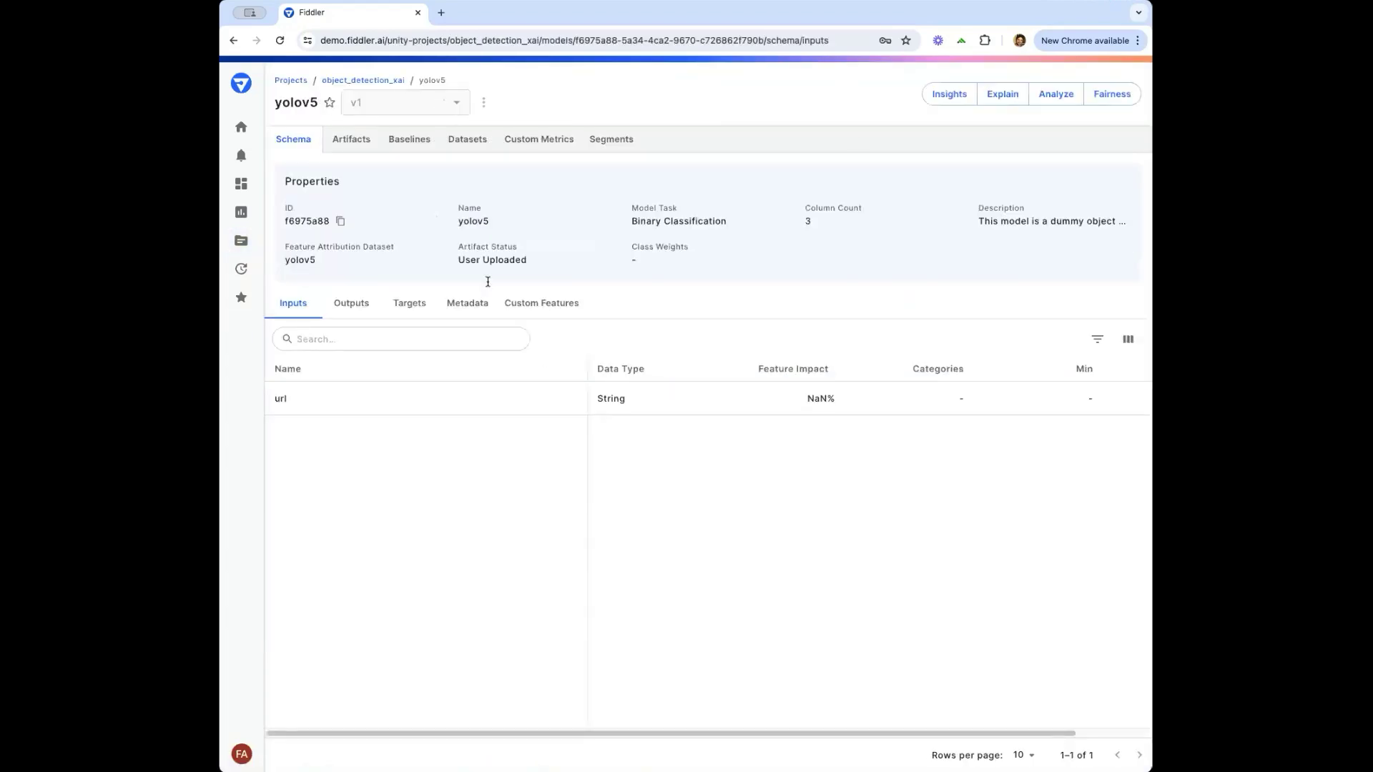
Run the Explain query on the pre-production yolov5 dataset and open the explanation for the fourth row, image02.jpg
left_click(1003, 94)
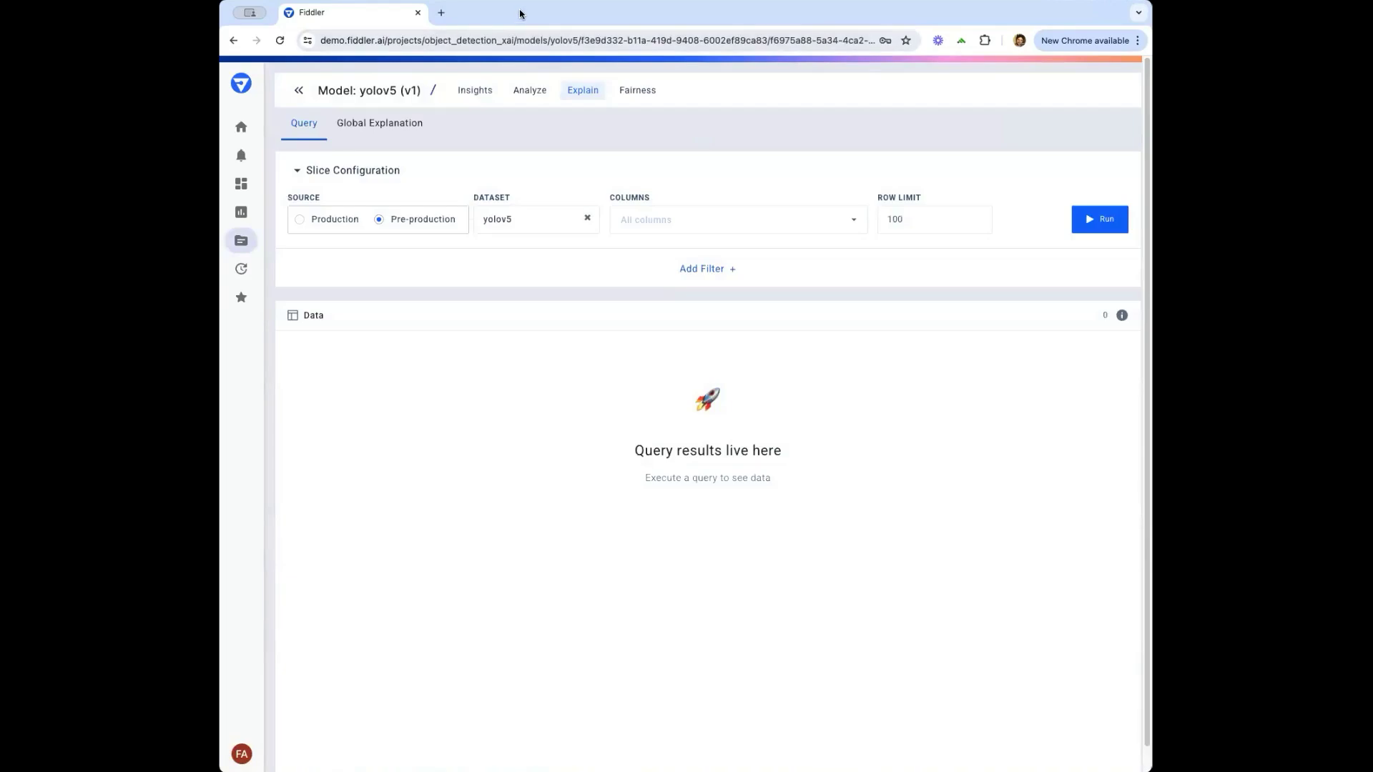
left_click(1120, 220)
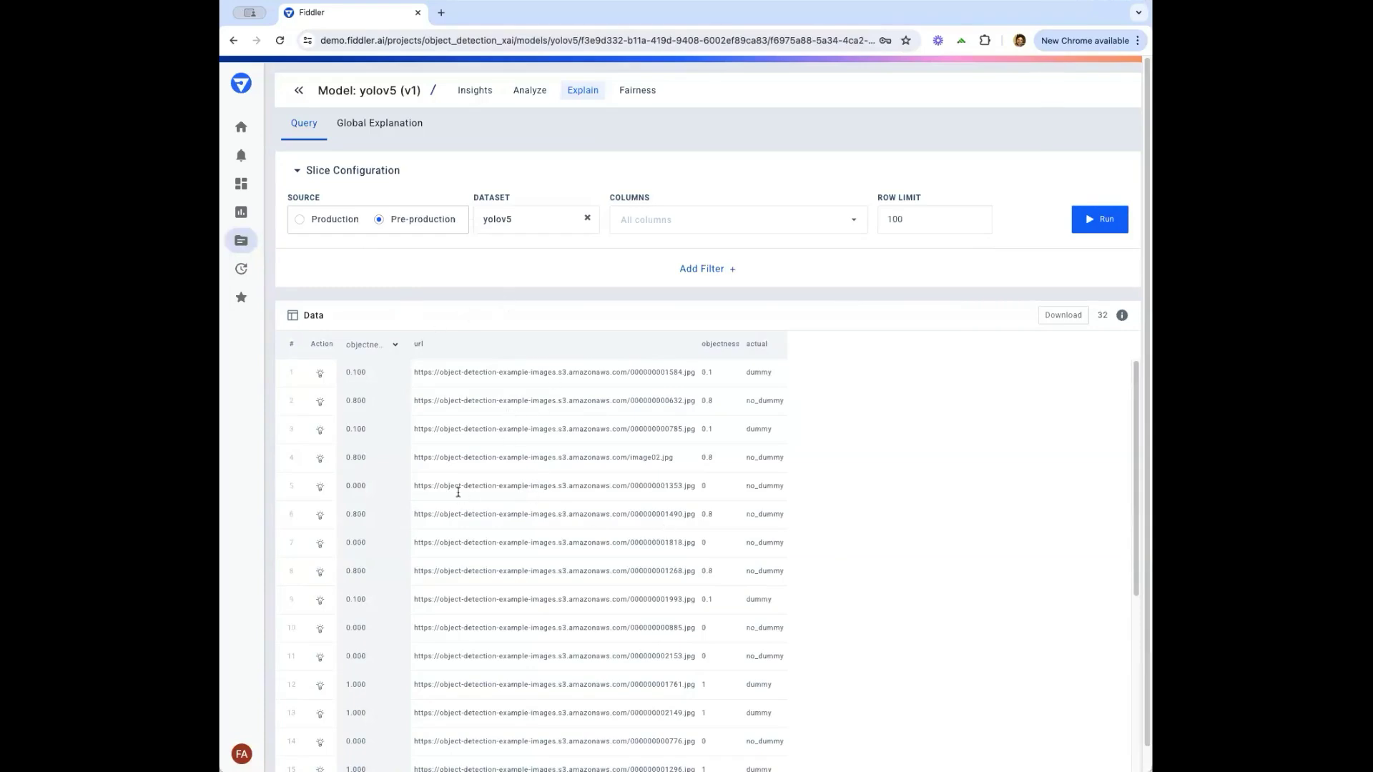
left_click(320, 461)
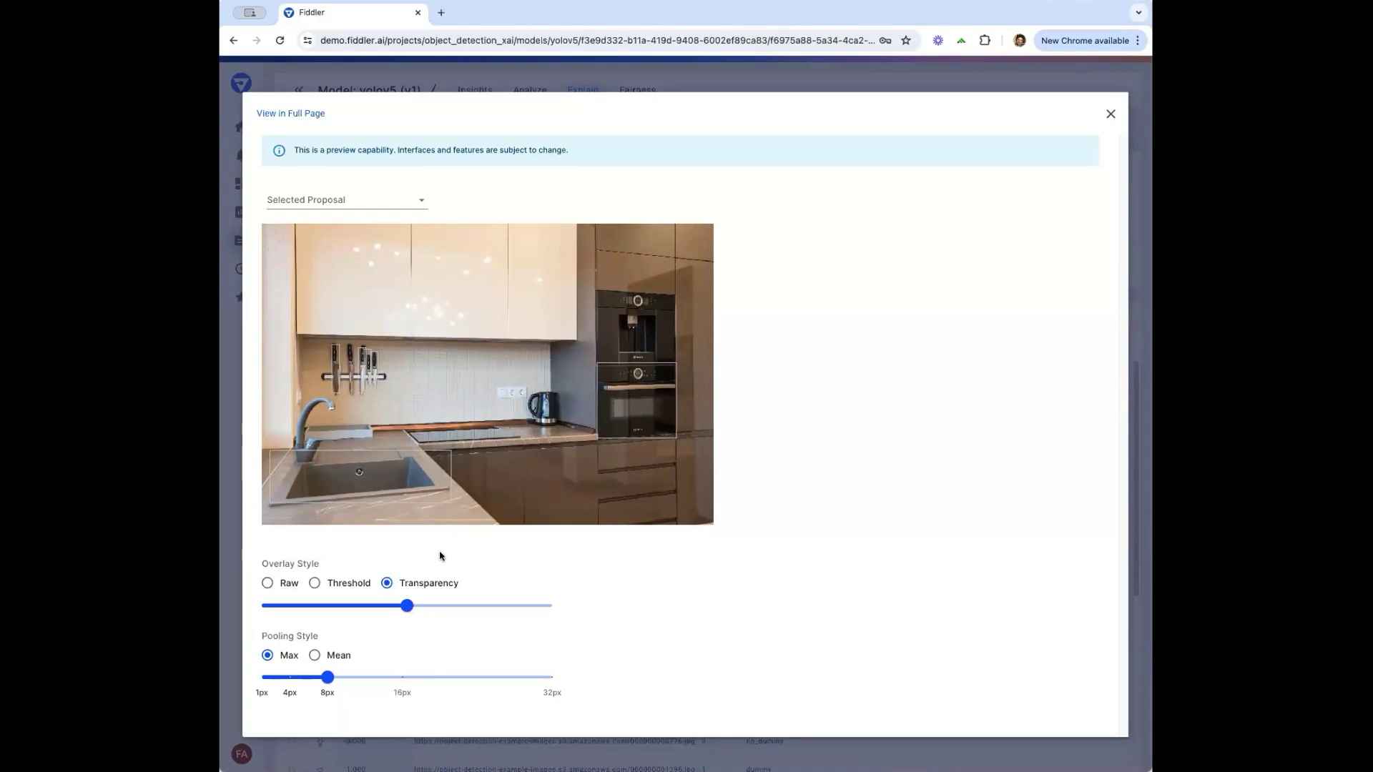
Check the knife and oven detections in the kitchen image, and select the sink proposal to show its attributions
mouse_move(419, 493)
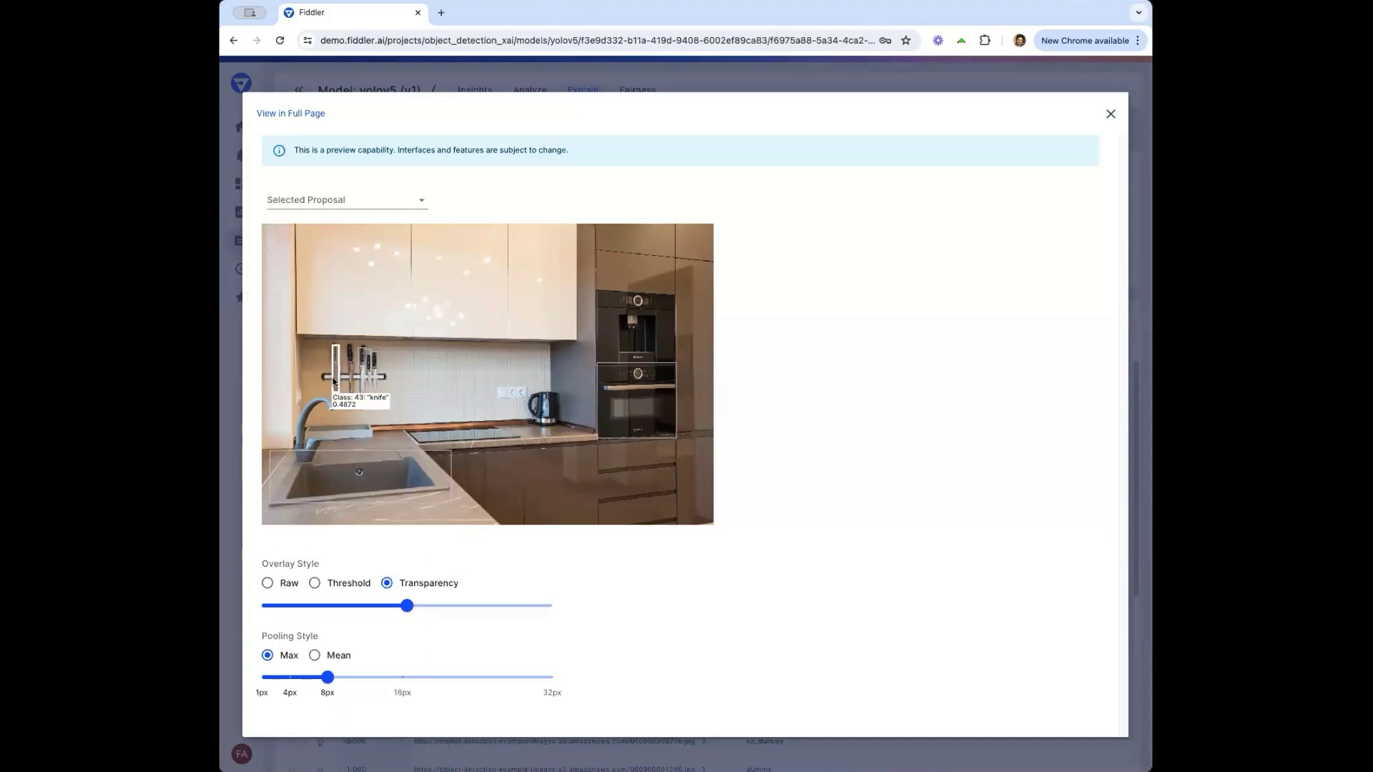
mouse_move(341, 364)
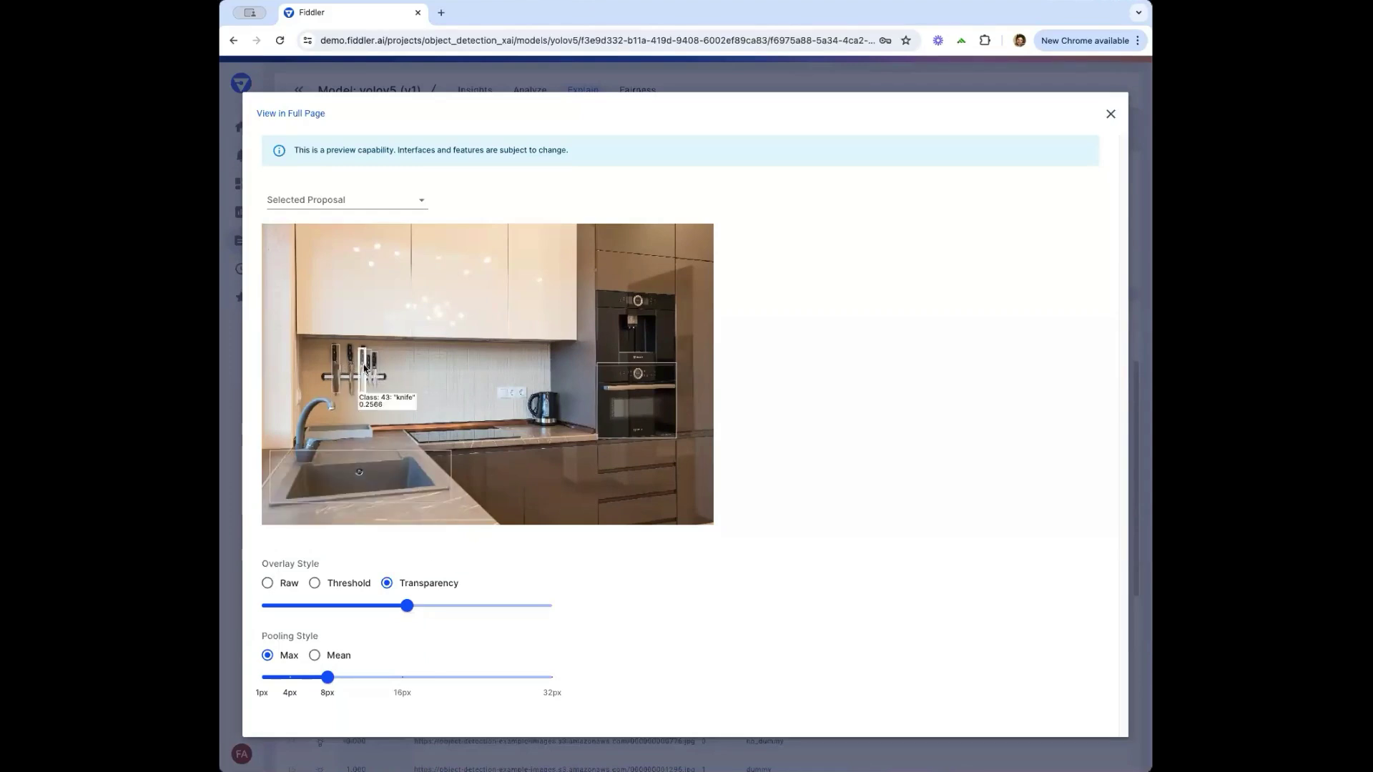
mouse_move(648, 392)
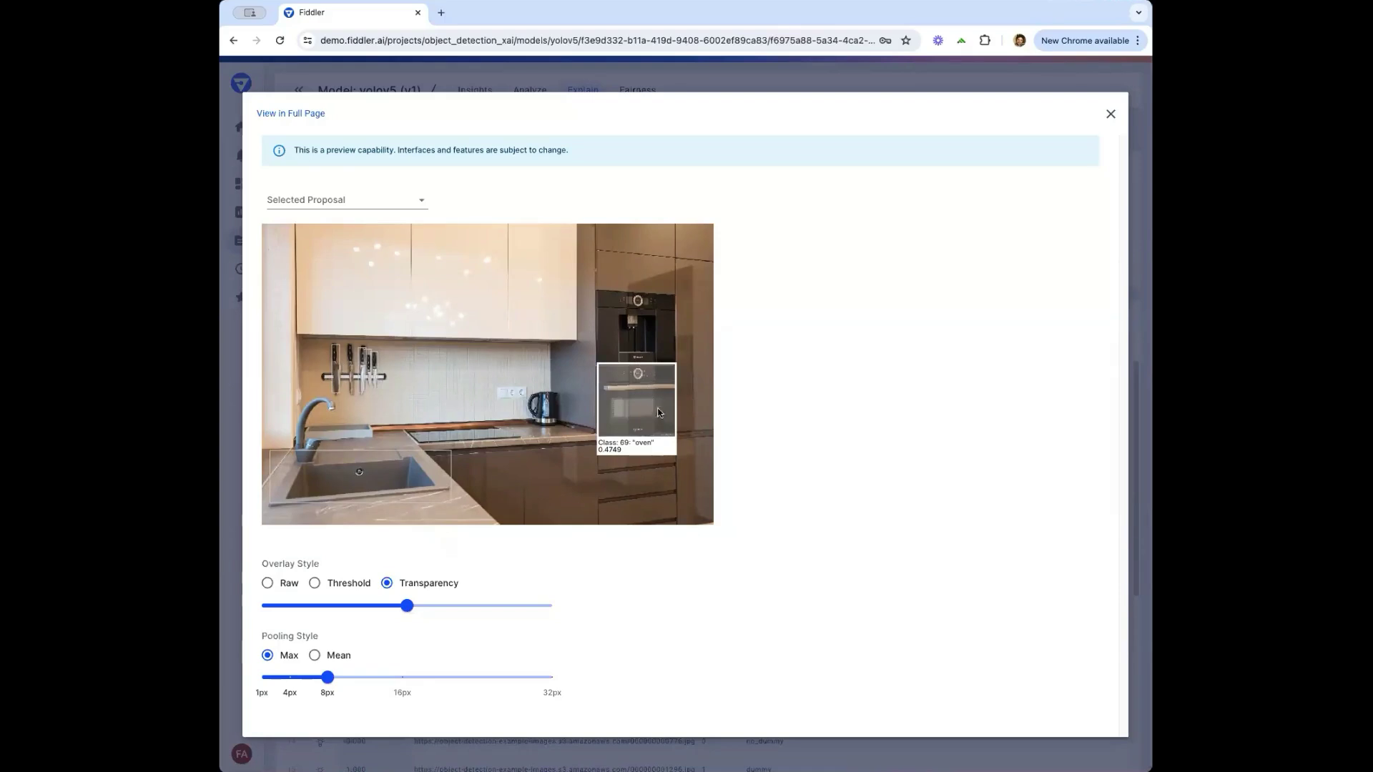
left_click(386, 473)
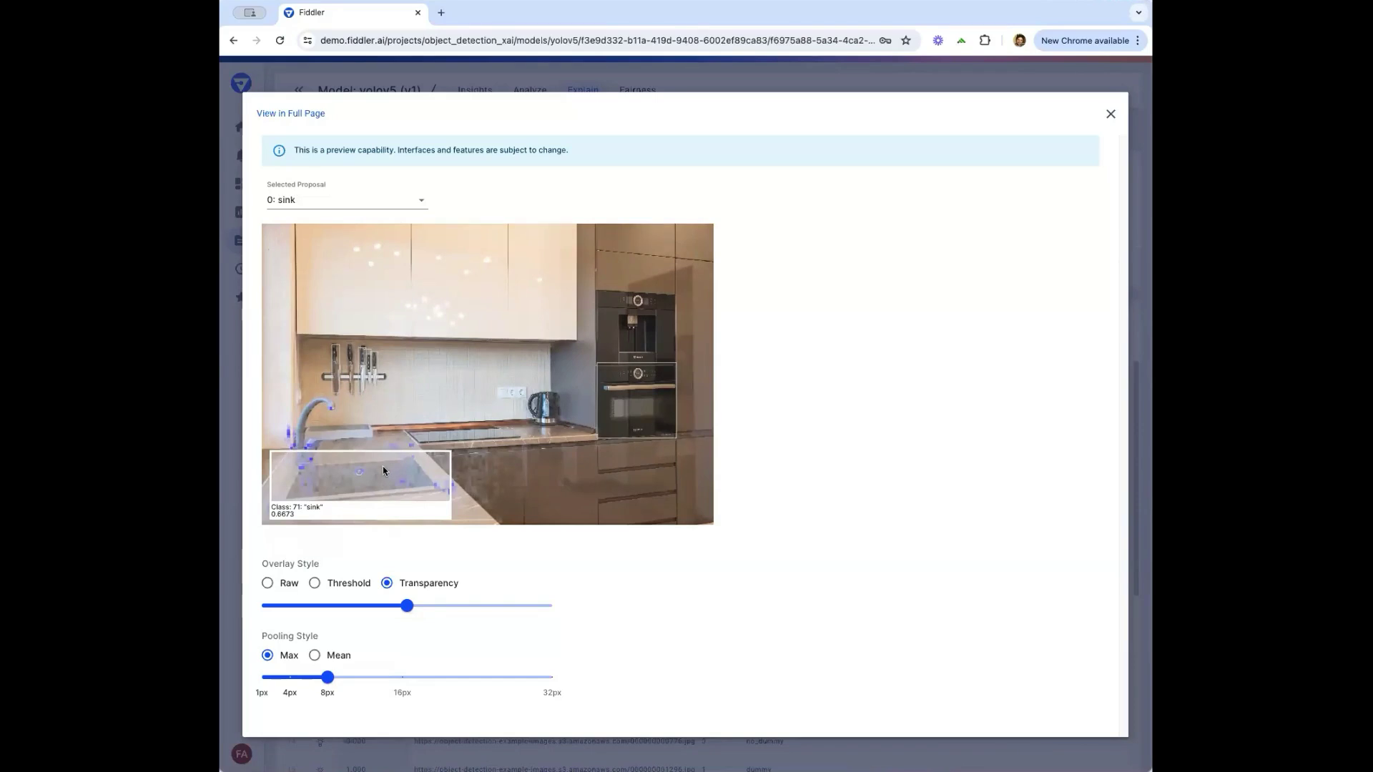
Set the overlay style to Threshold at 0.3 and the Max pooling size to 16px
left_click(338, 583)
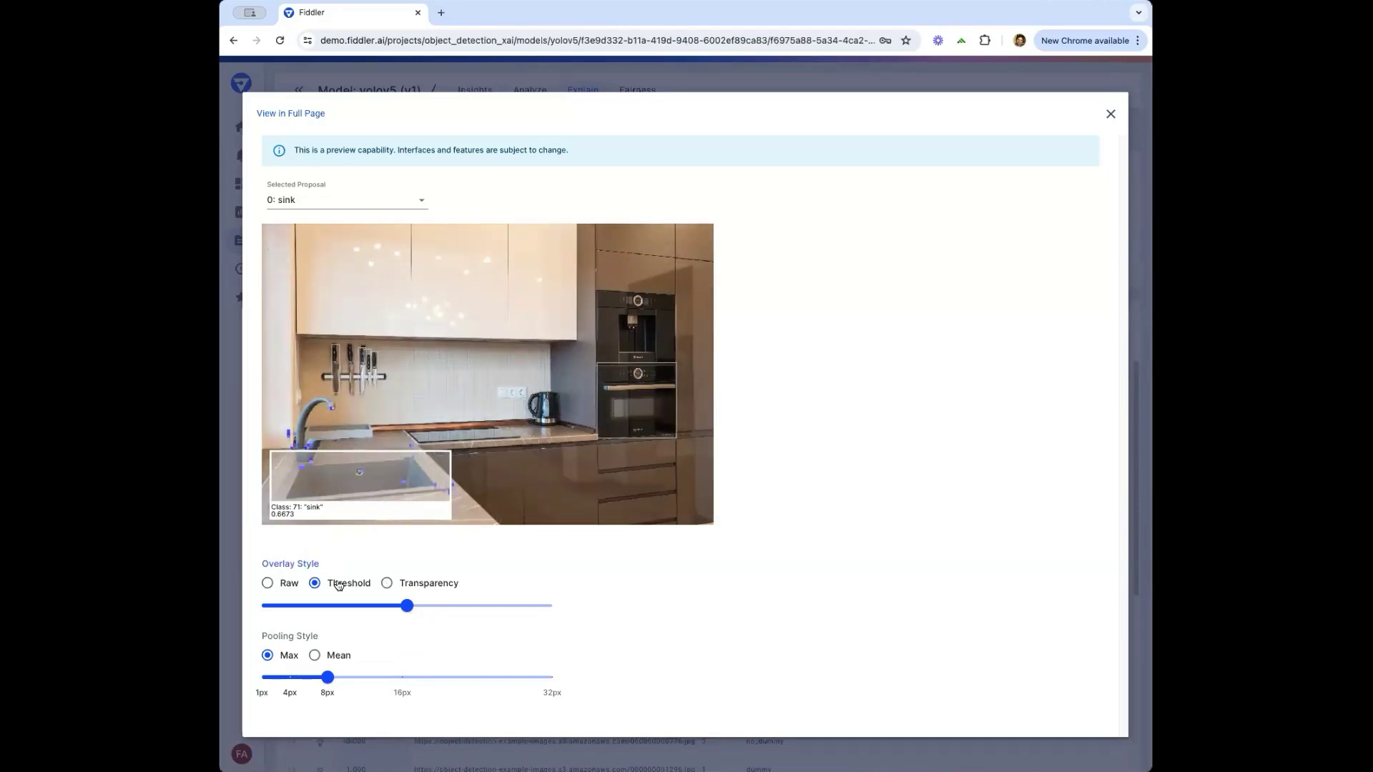
left_click_drag(410, 615, 401, 679)
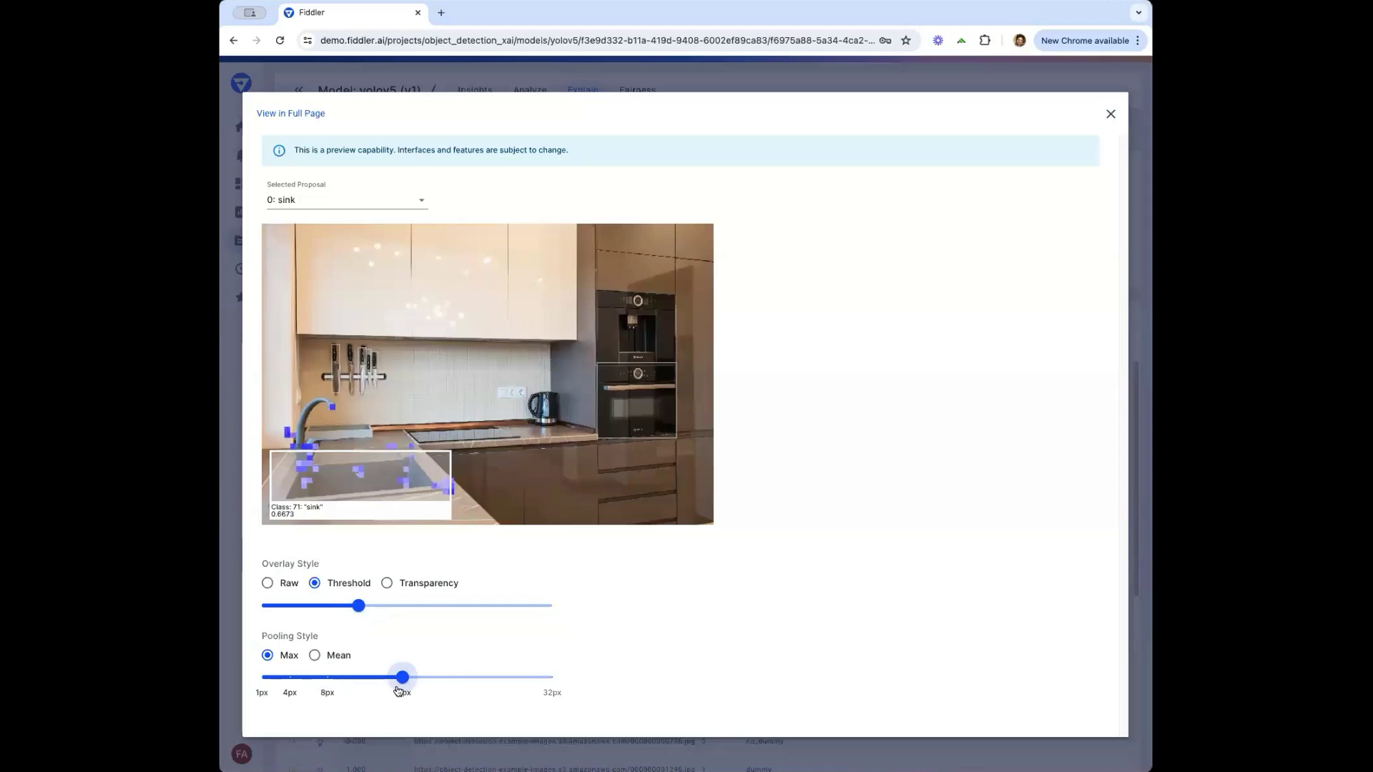
left_click_drag(362, 616, 342, 615)
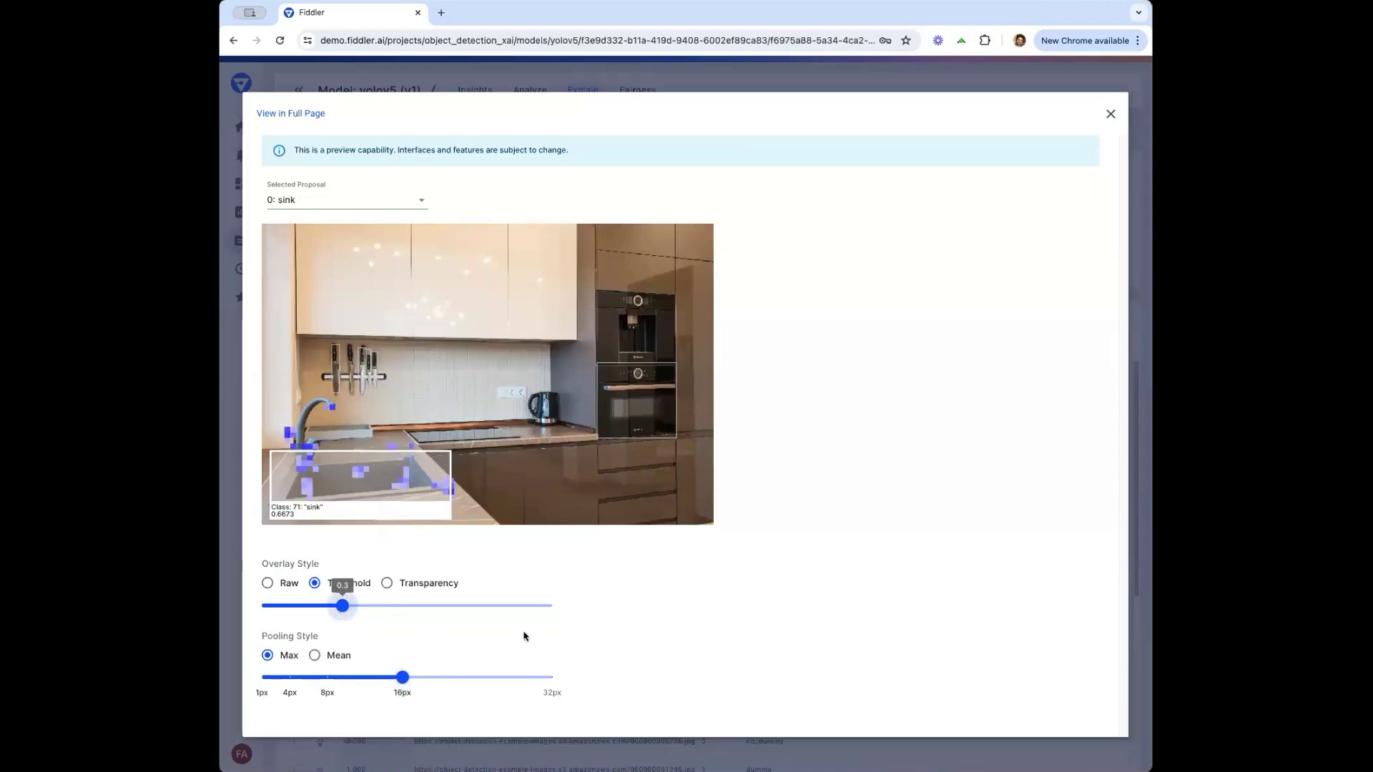
Compare the attributions of the oven, knife and sink proposals, ending on the oven, and close the explanation
left_click(622, 413)
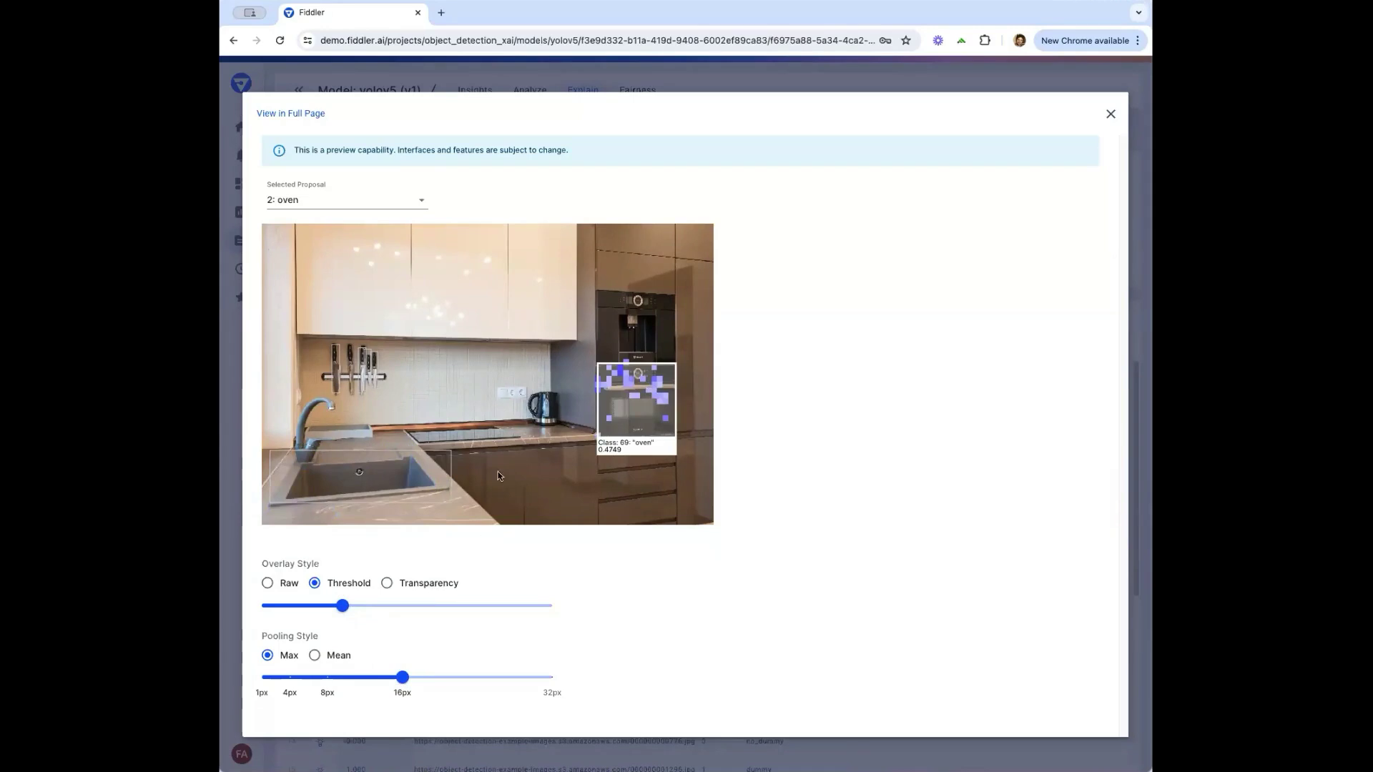
left_click(334, 373)
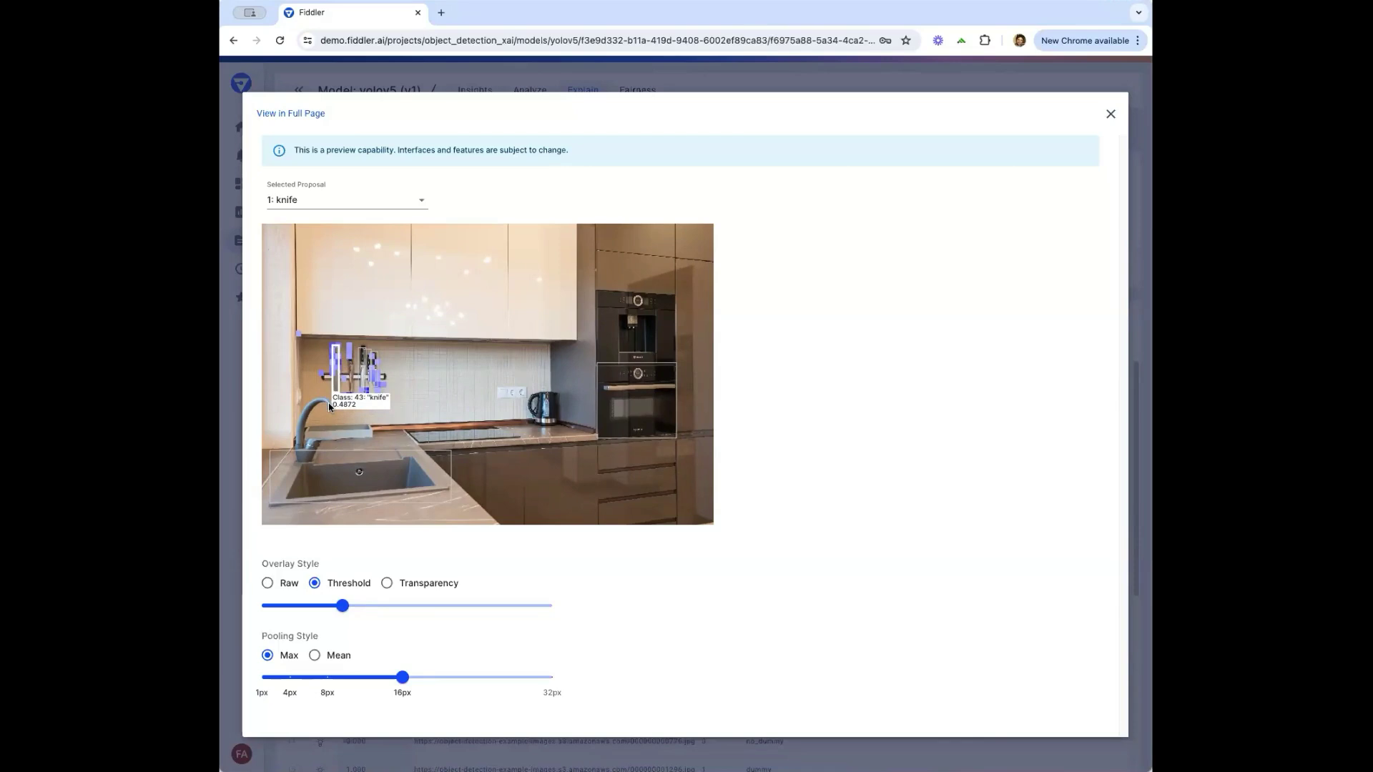
left_click(326, 479)
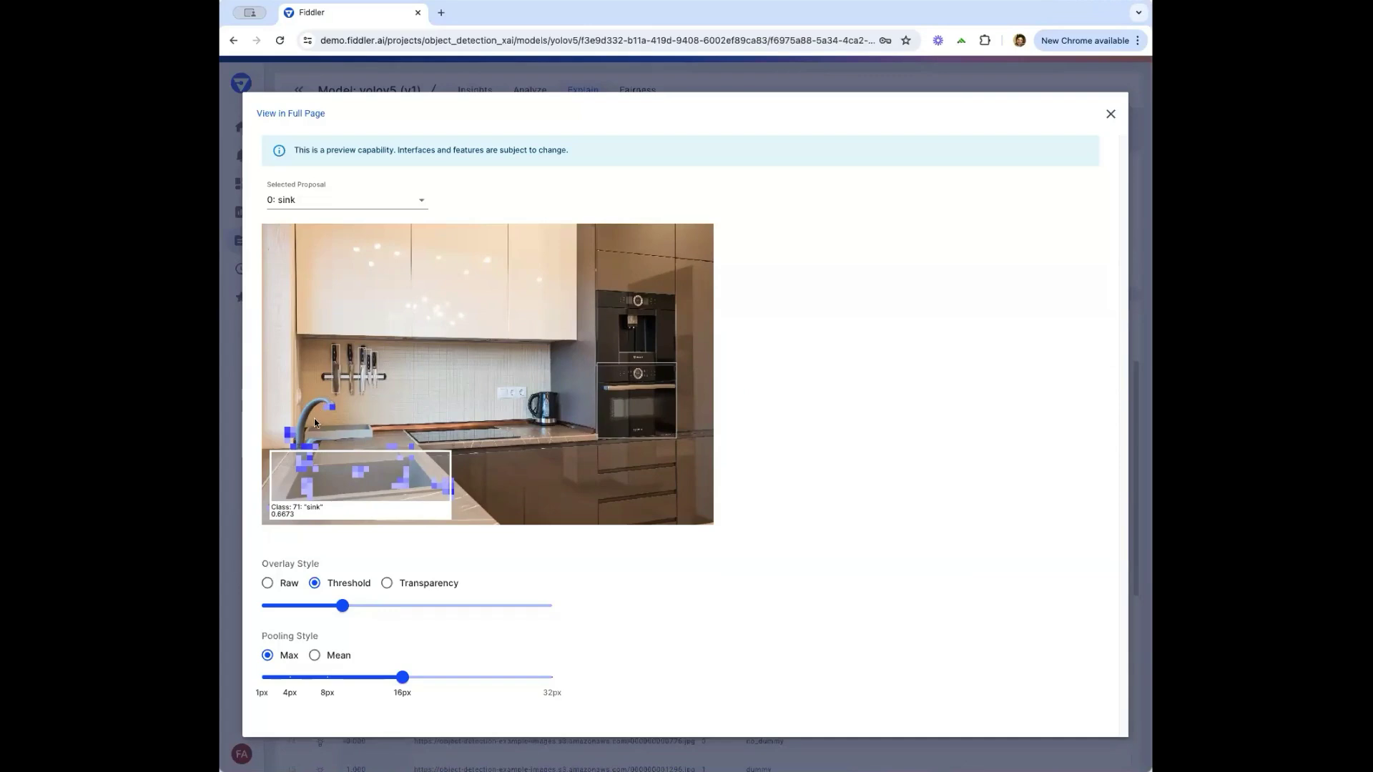
left_click(661, 421)
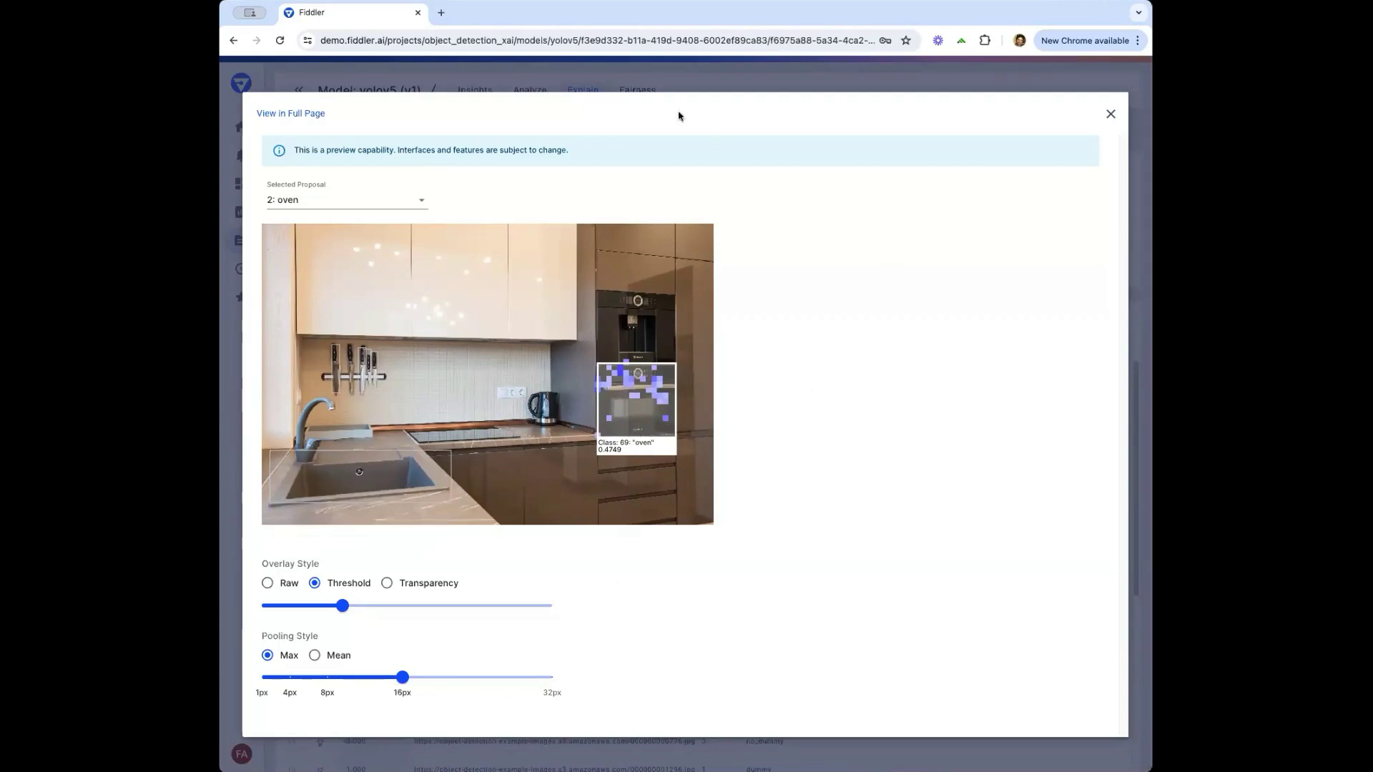
left_click(1110, 115)
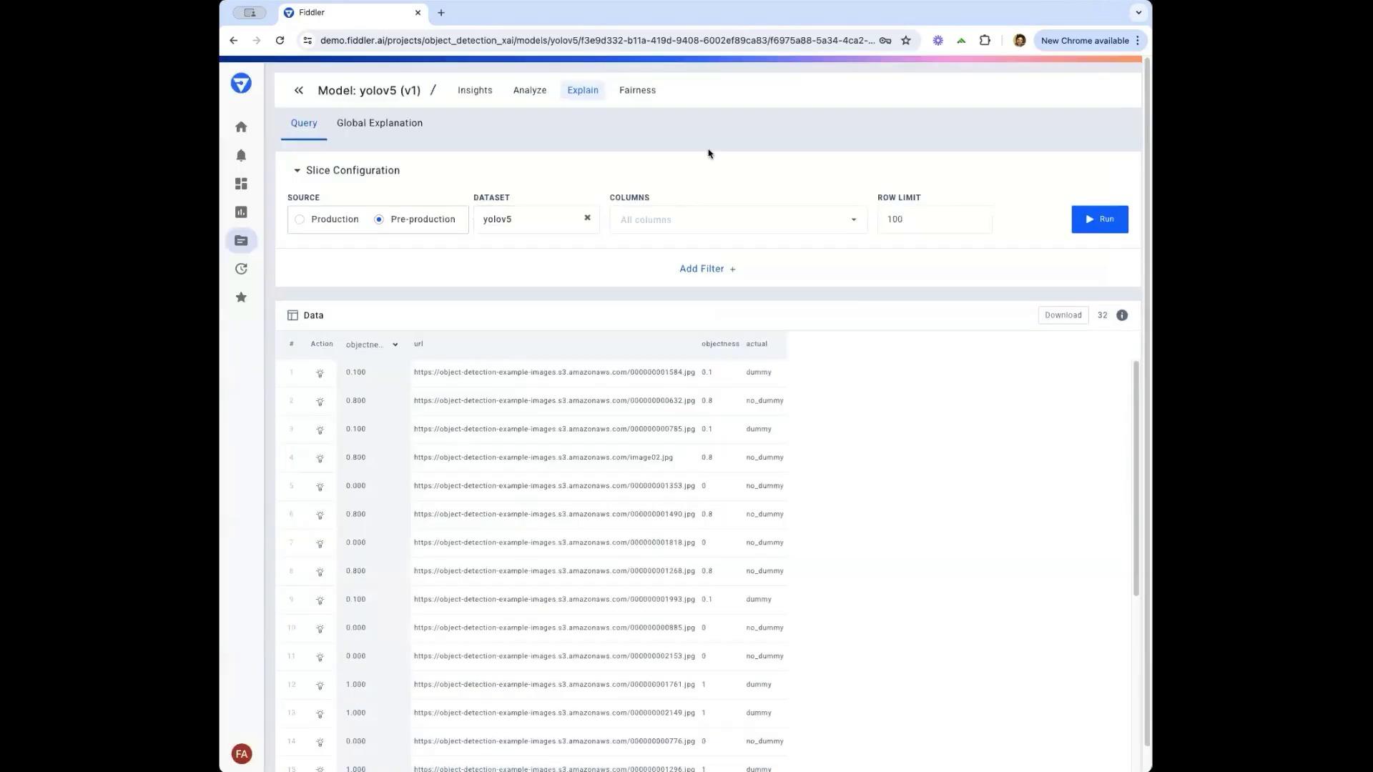